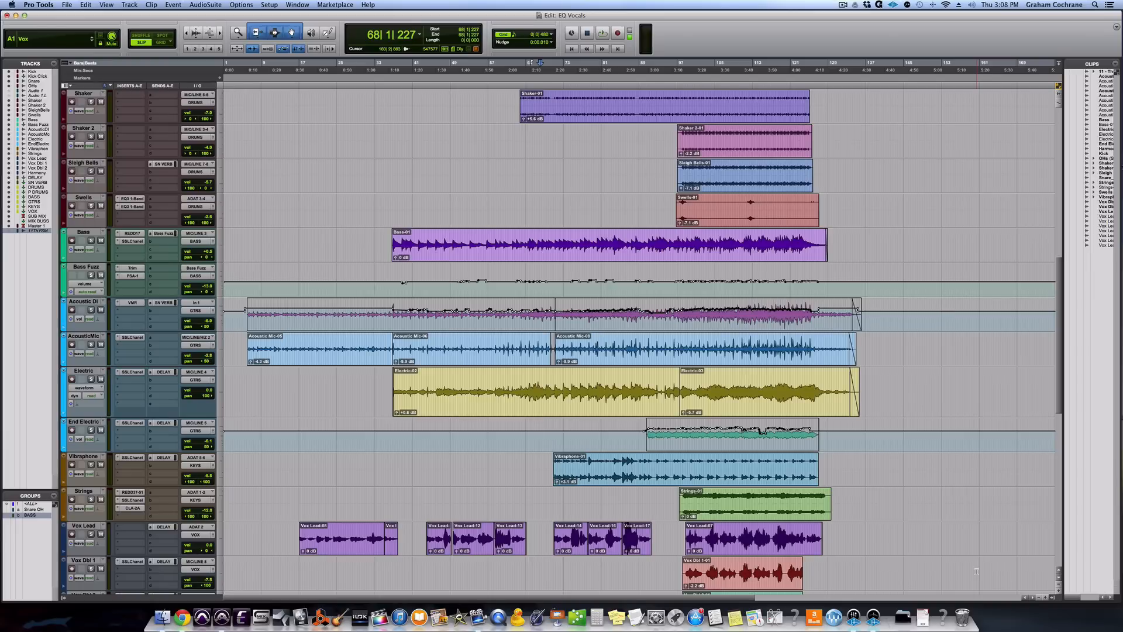
Step: Play the song's mix, solo the Vox Lead track, and stop playback
{"action": "key", "text": "space"}
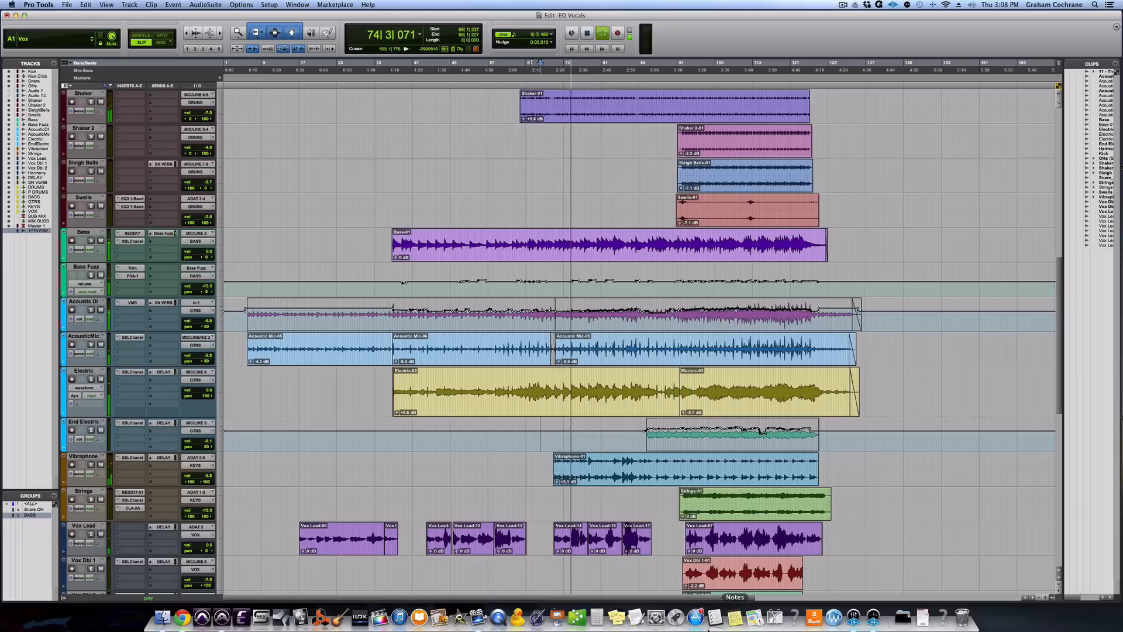
{"action": "left_click", "coordinate": [91, 535]}
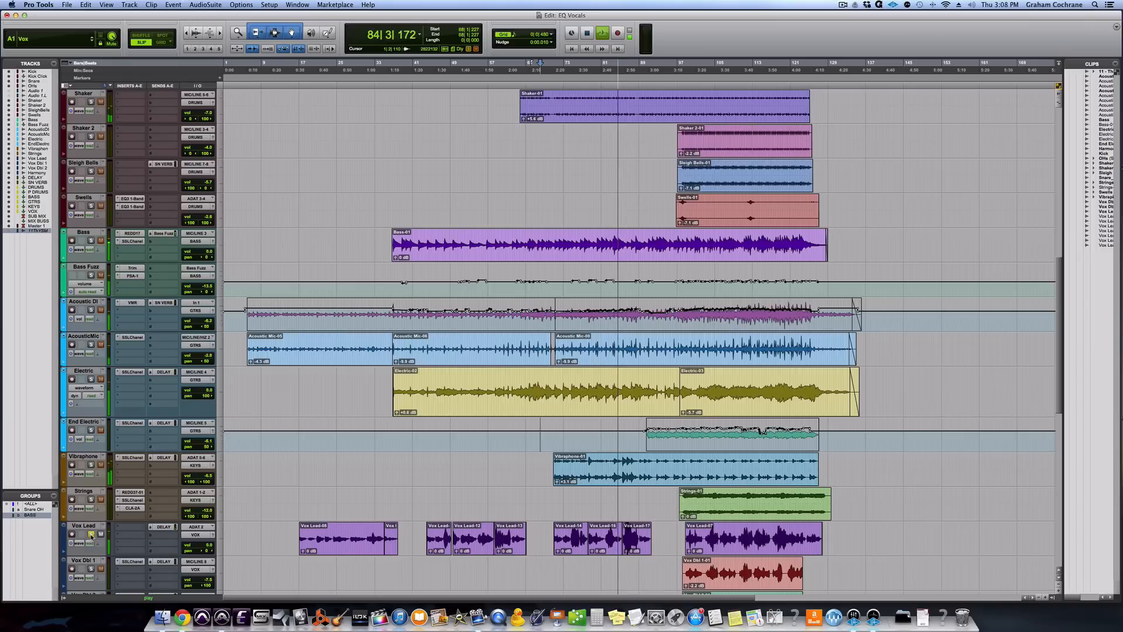
{"action": "key", "text": "space"}
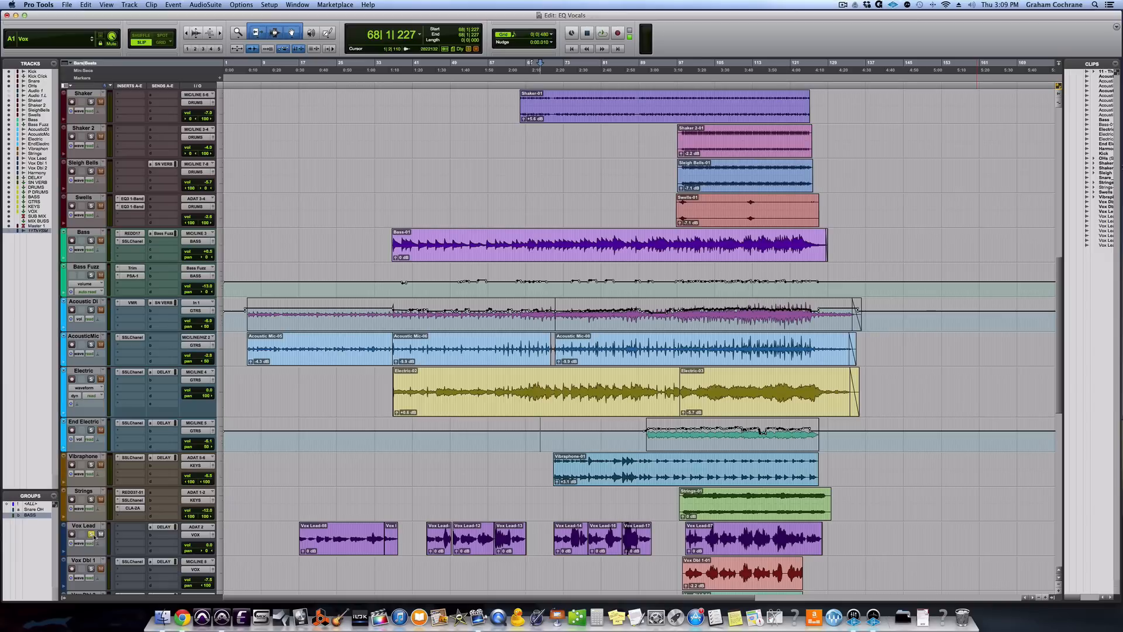
Step: Insert the Waves SSLChannel (mono) plug-in on the Vox Lead track and switch off its analog option
{"action": "left_click", "coordinate": [132, 528]}
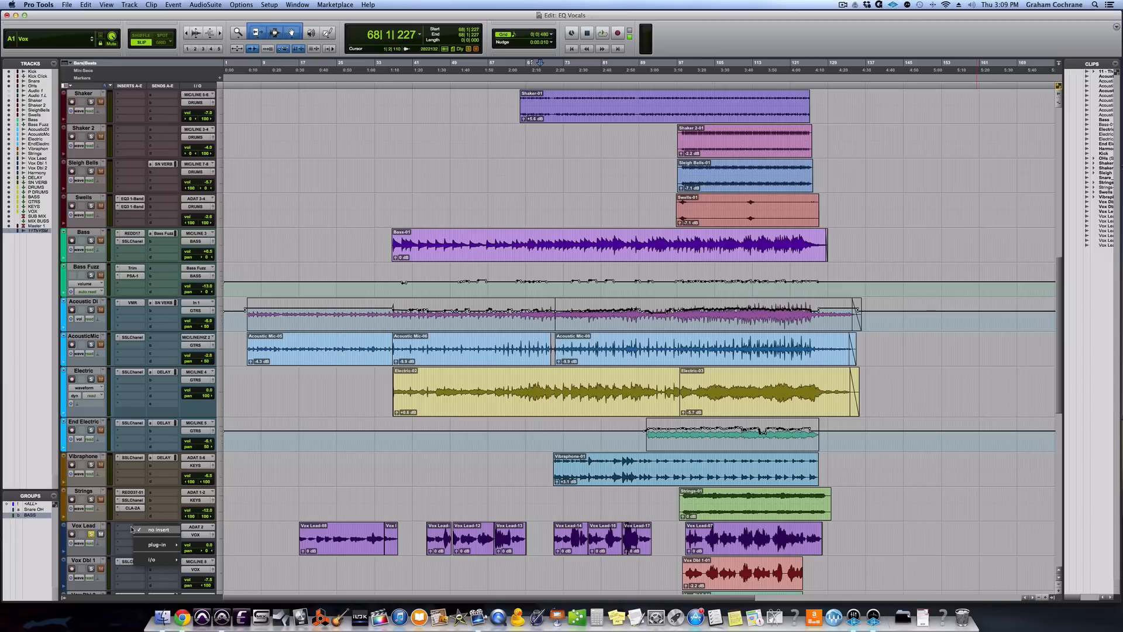
{"action": "mouse_move", "coordinate": [146, 545]}
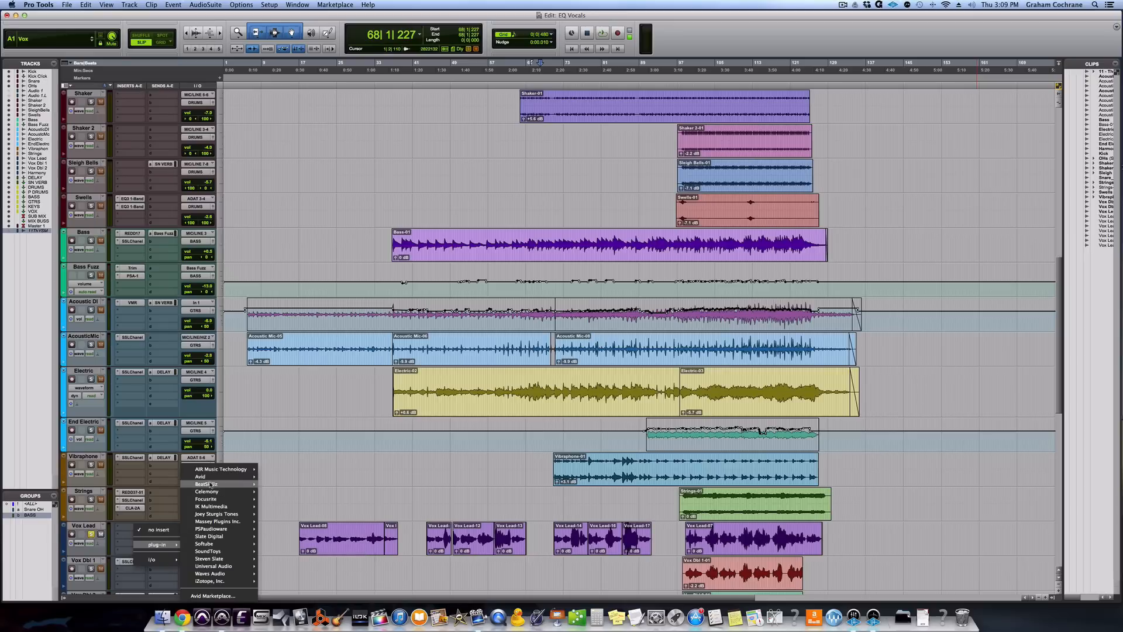
{"action": "mouse_move", "coordinate": [214, 552]}
{"action": "mouse_move", "coordinate": [211, 573]}
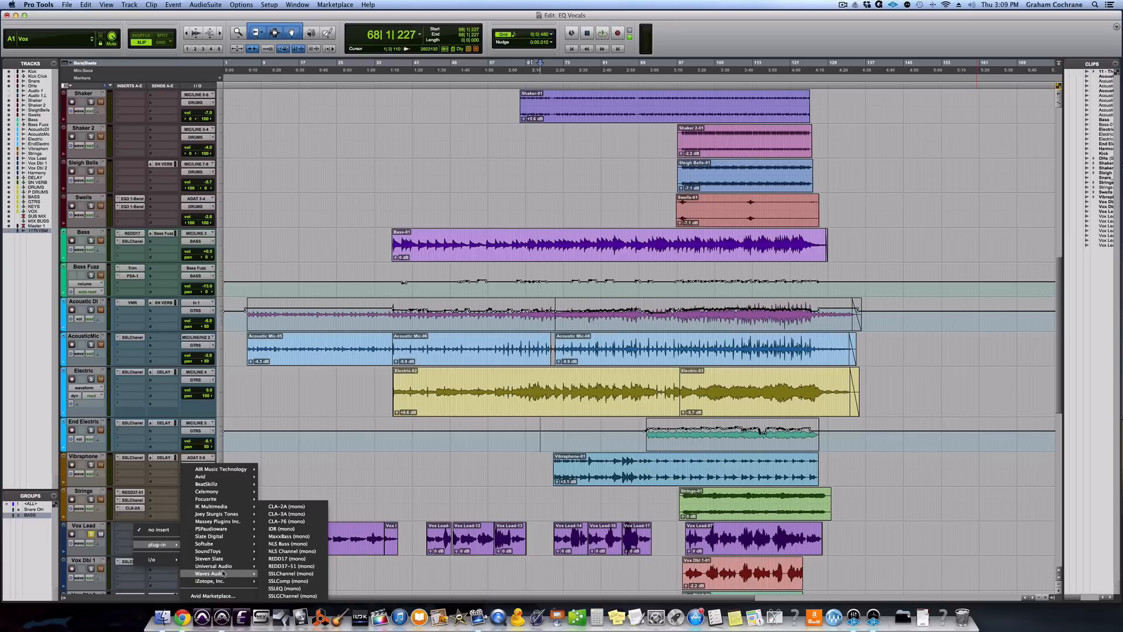
{"action": "left_click", "coordinate": [295, 575]}
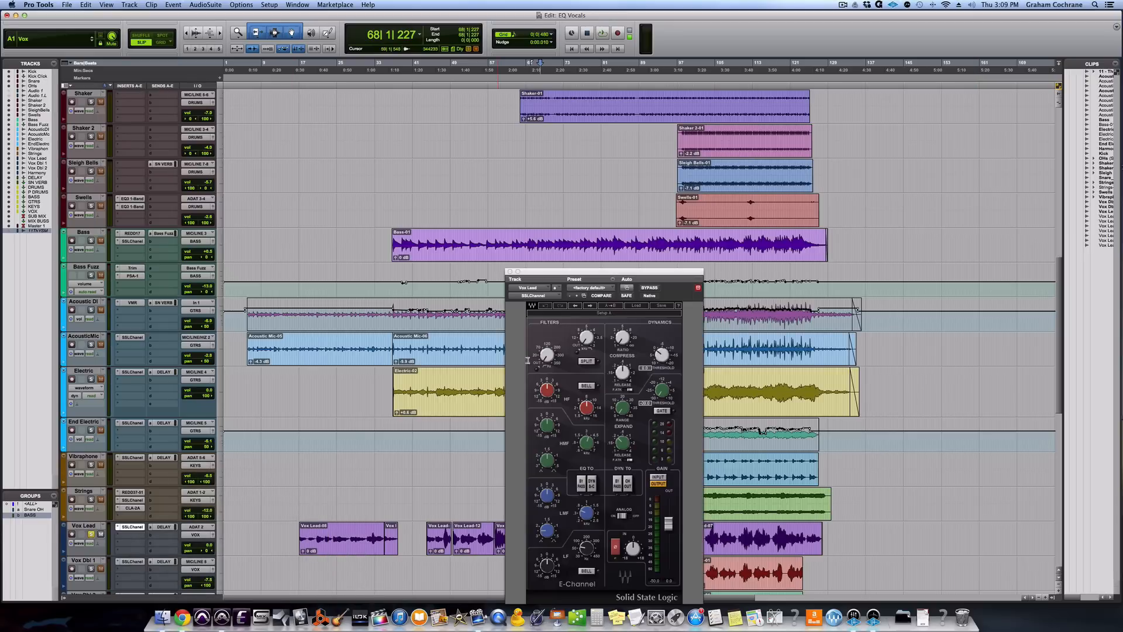
{"action": "left_click_drag", "start_coordinate": [609, 273], "coordinate": [598, 181]}
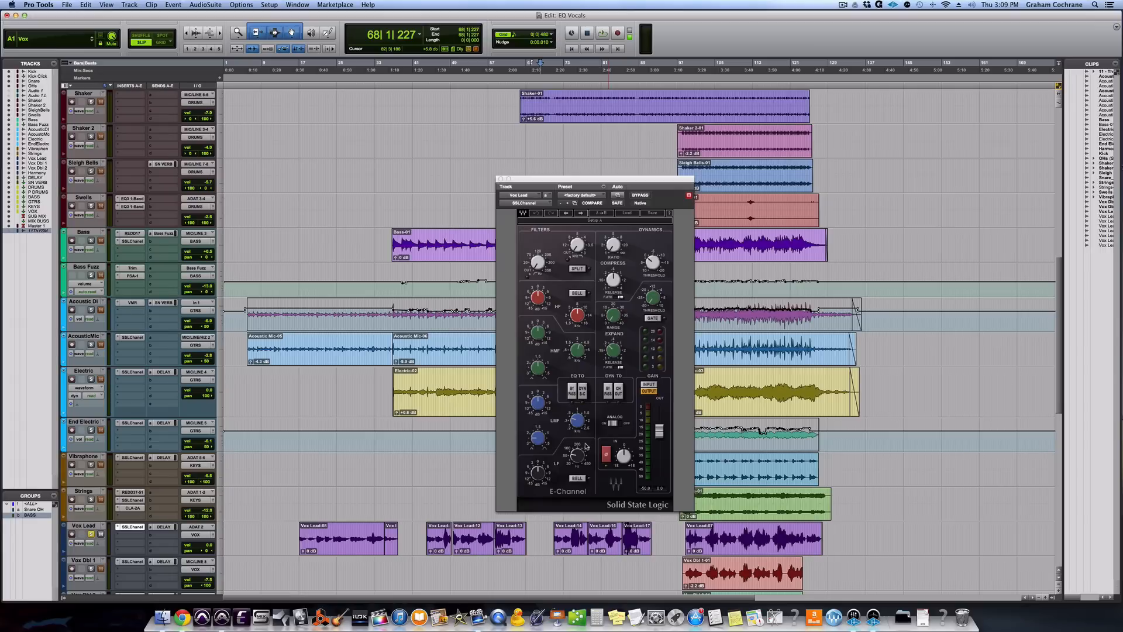
{"action": "left_click", "coordinate": [621, 426]}
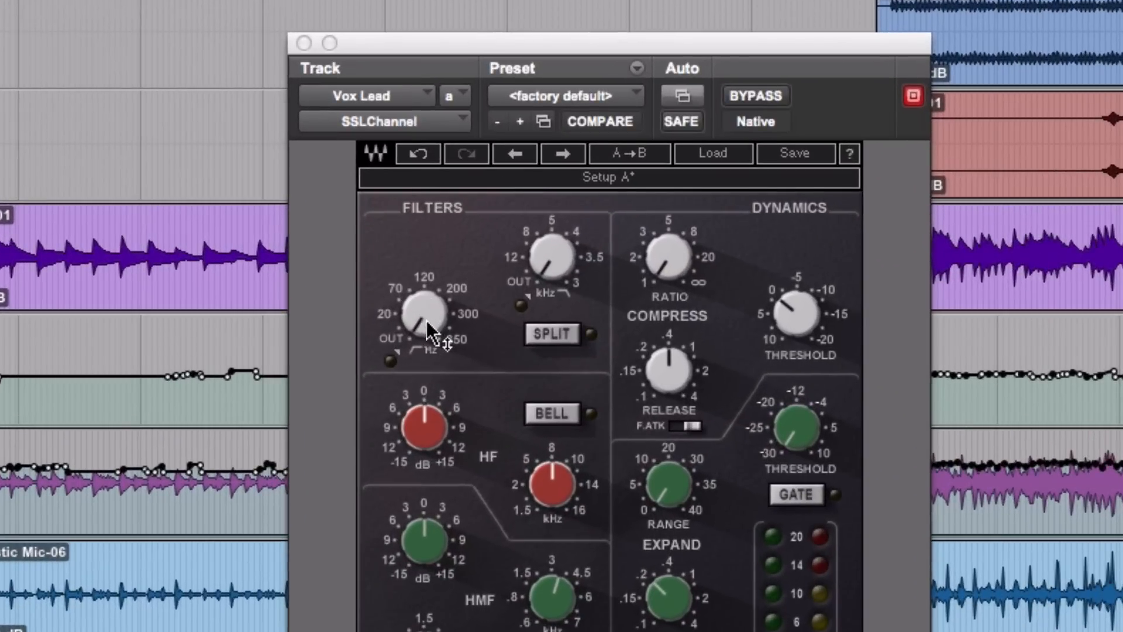
Step: Set the lead vocal's high-pass filter to 101 Hz and compare it with the plug-in bypassed
{"action": "mouse_move", "coordinate": [433, 328]}
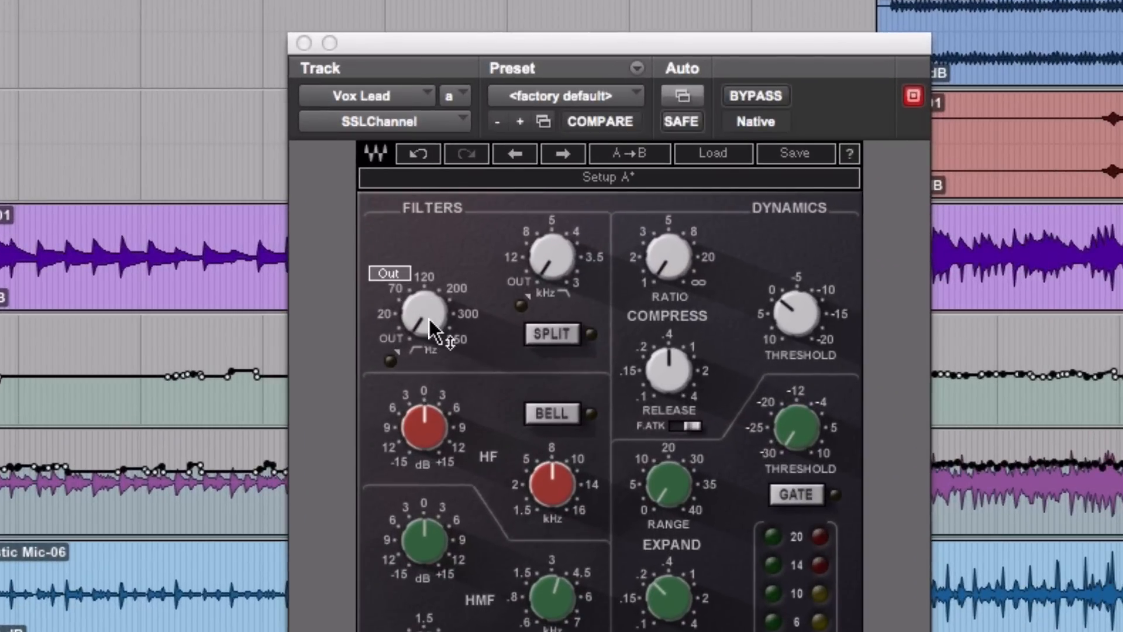
{"action": "left_click_drag", "start_coordinate": [429, 318], "coordinate": [429, 295]}
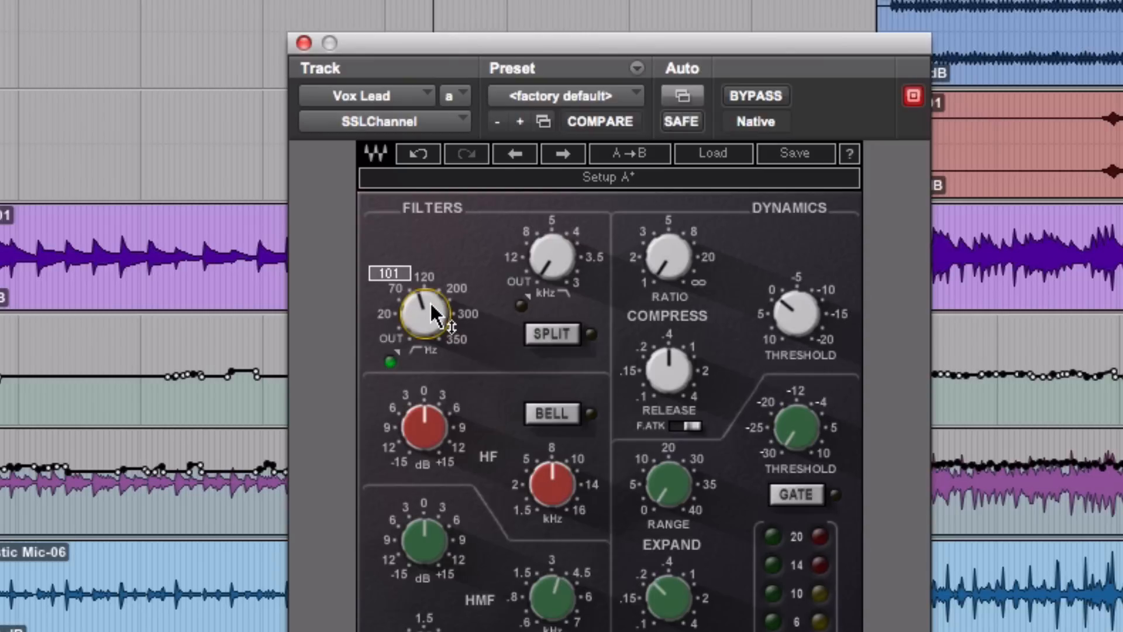
{"action": "left_click_drag", "start_coordinate": [430, 301], "coordinate": [430, 301]}
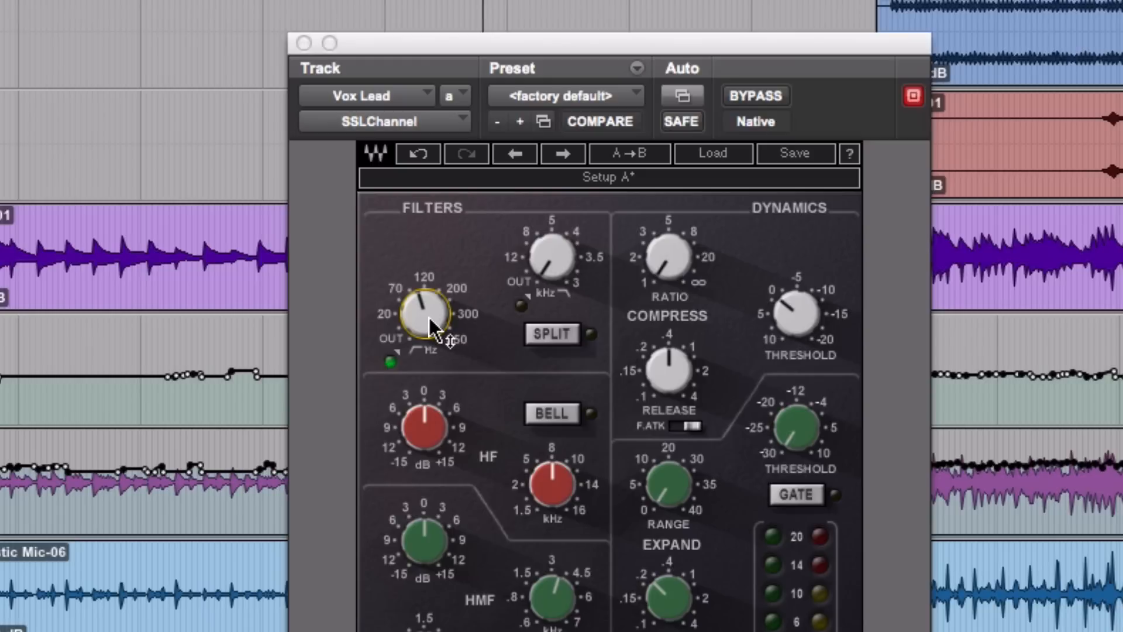
{"action": "mouse_move", "coordinate": [429, 316]}
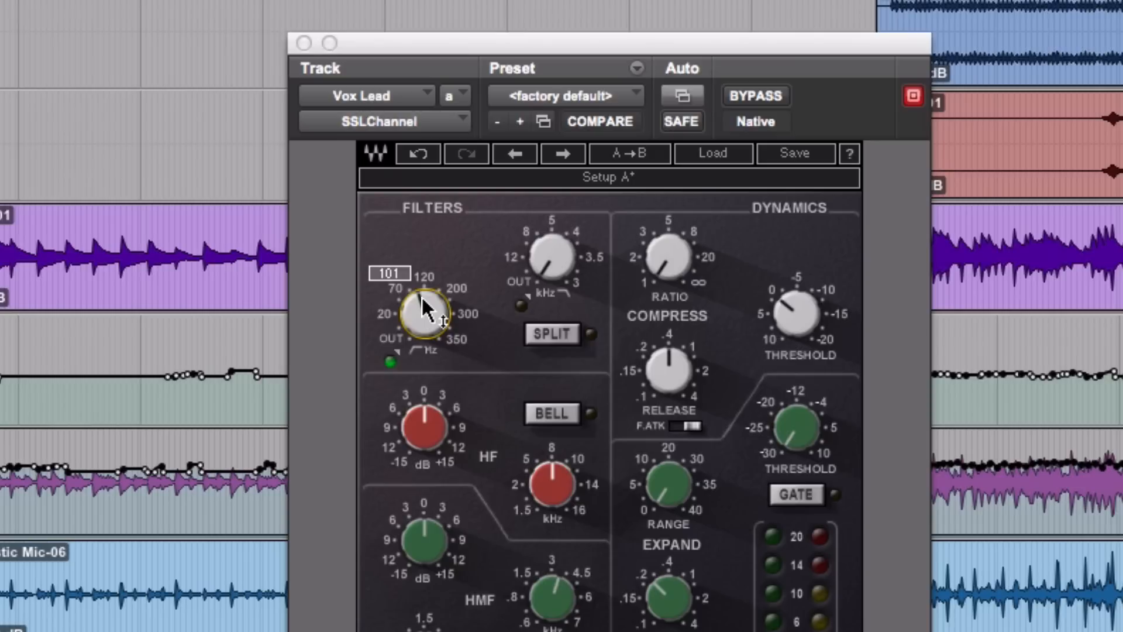
{"action": "left_click", "coordinate": [781, 95]}
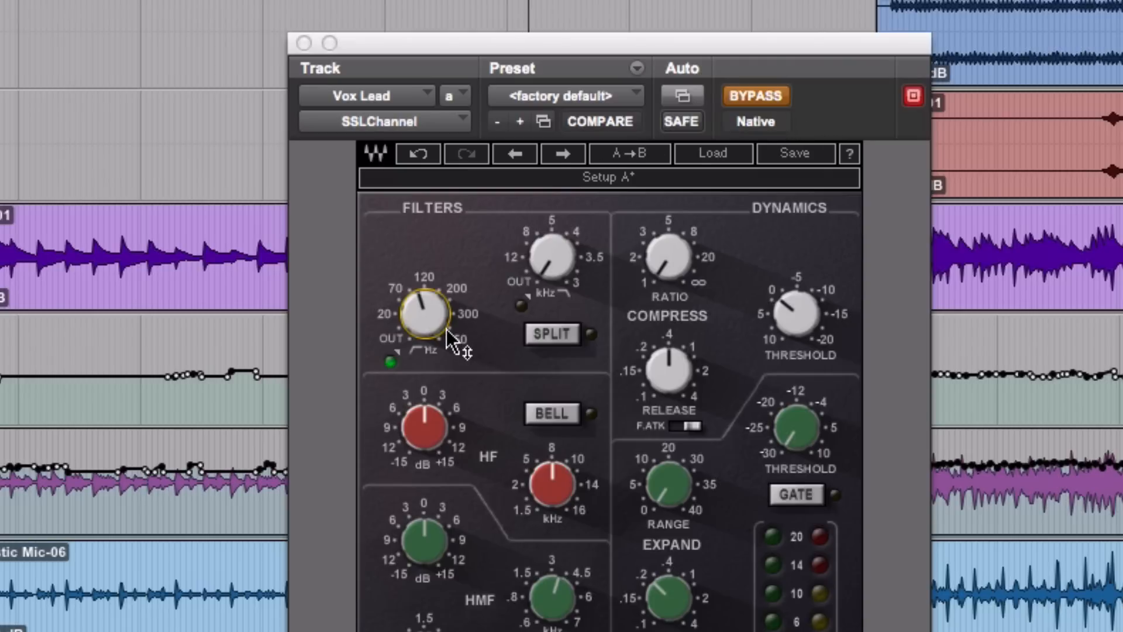
{"action": "left_click", "coordinate": [763, 94]}
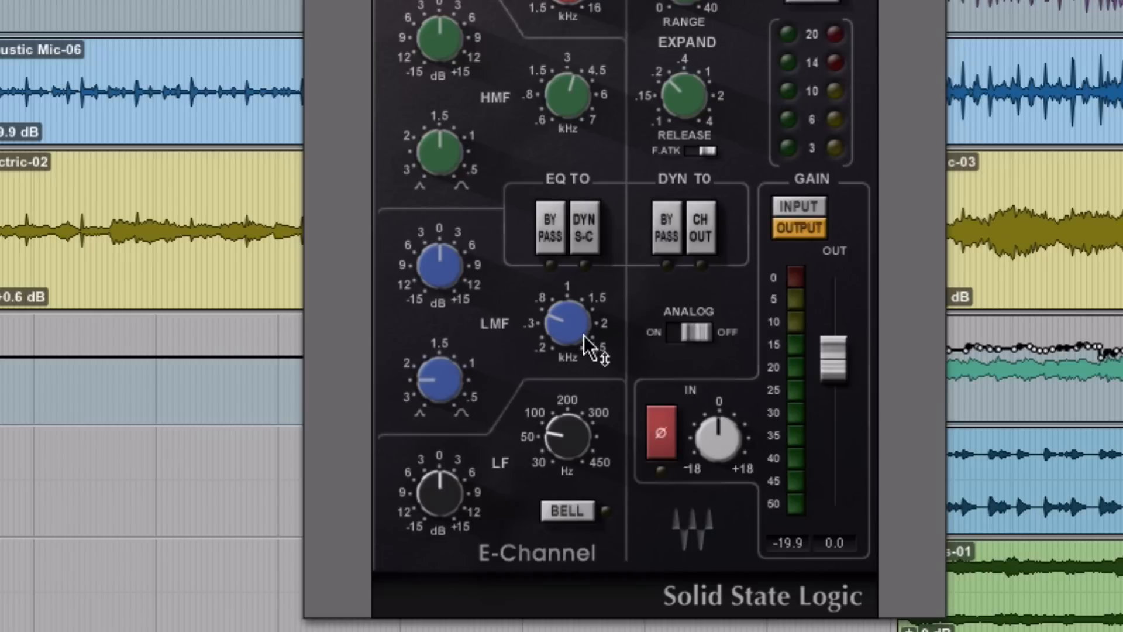
Step: Sweep the LMF band with an 11.9 dB boost, settle on 0.46 kHz, and cut its gain to -3.0 dB
{"action": "mouse_move", "coordinate": [562, 323]}
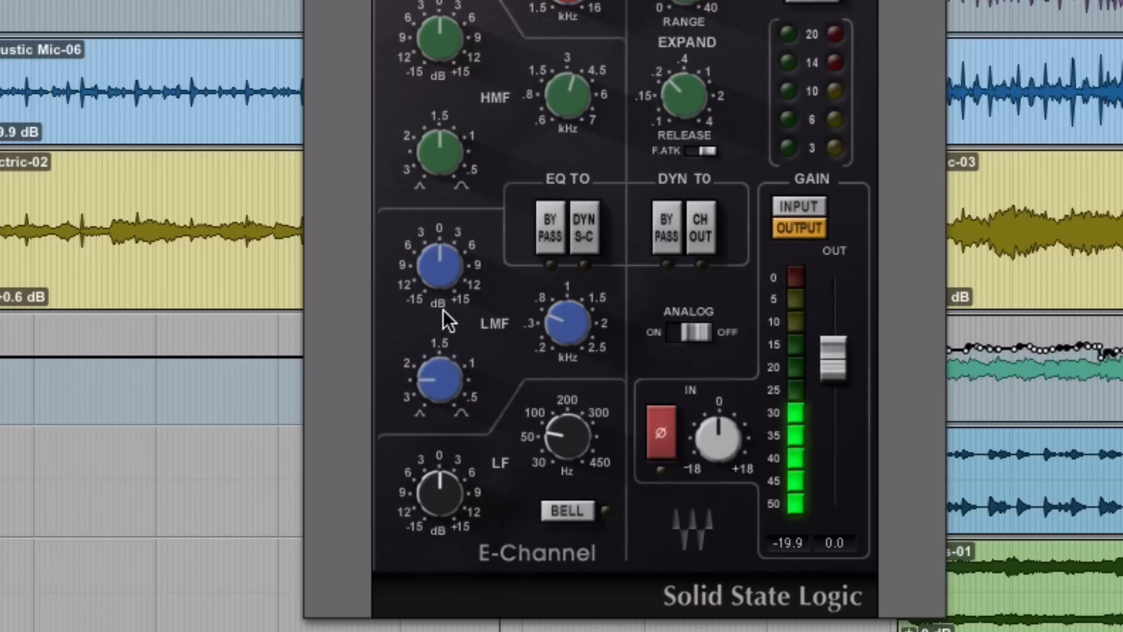
{"action": "mouse_move", "coordinate": [445, 267]}
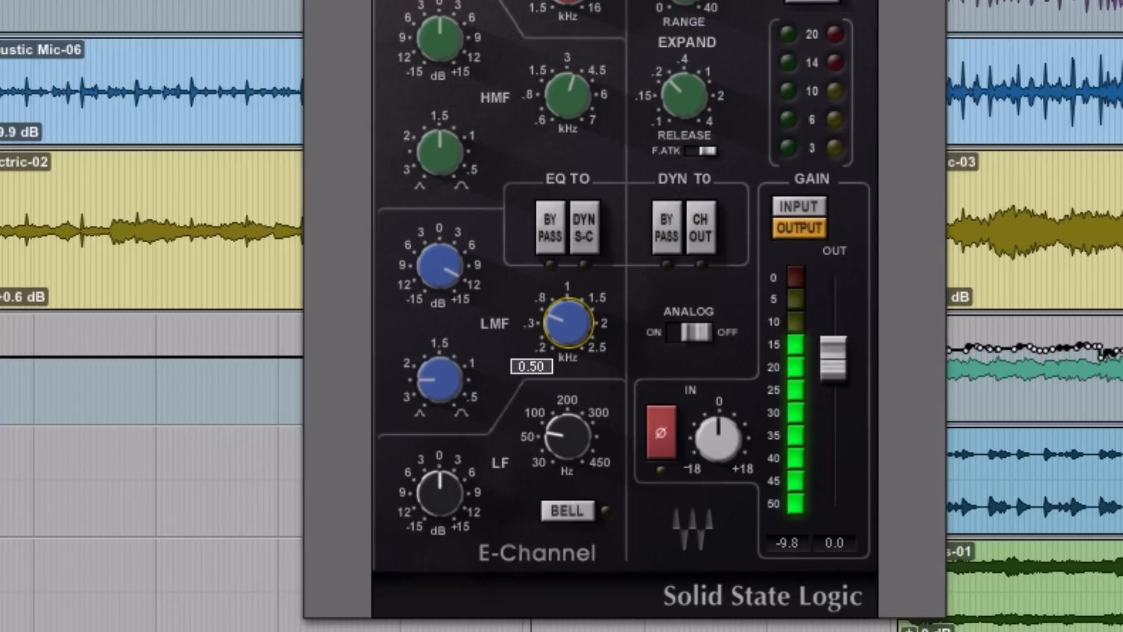
{"action": "left_click_drag", "start_coordinate": [567, 323], "coordinate": [567, 336]}
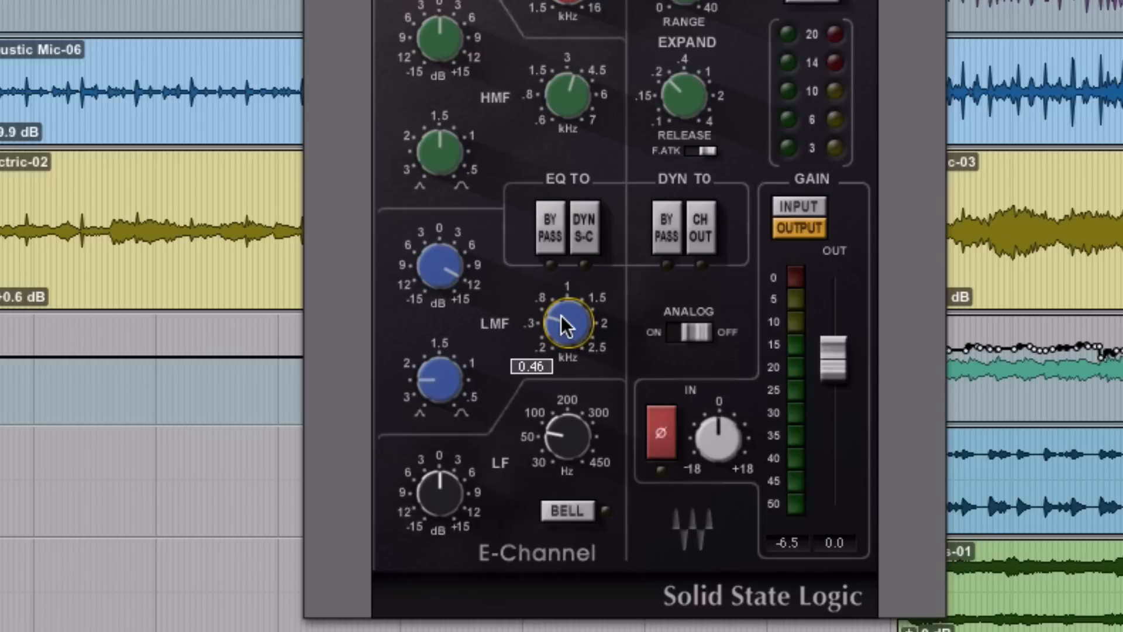
{"action": "mouse_move", "coordinate": [452, 273]}
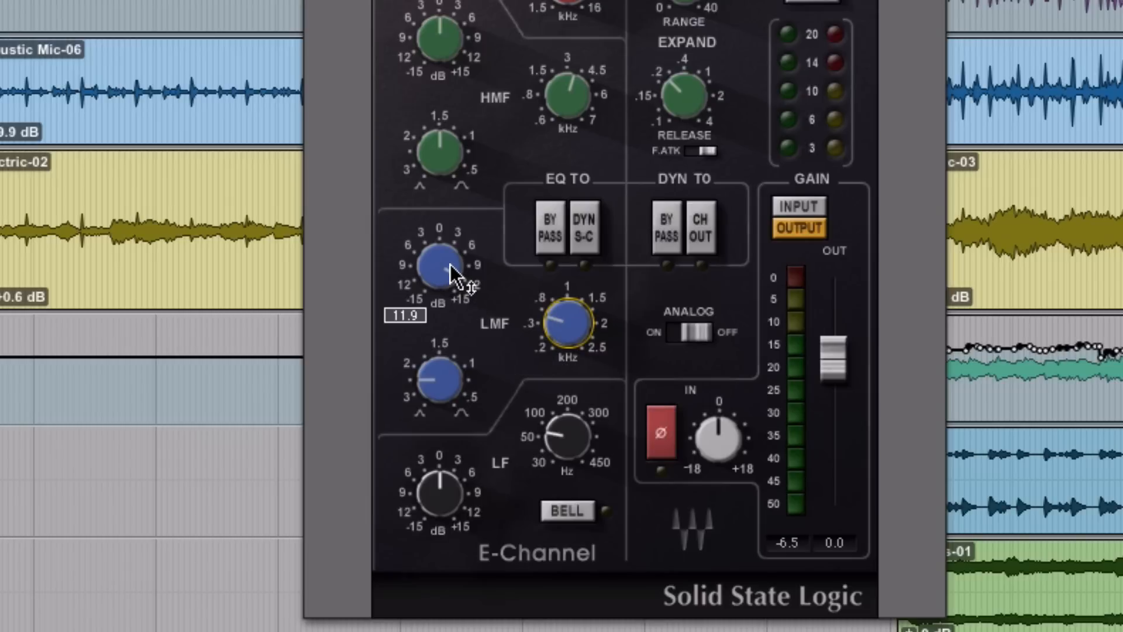
{"action": "left_click_drag", "start_coordinate": [450, 266], "coordinate": [450, 328]}
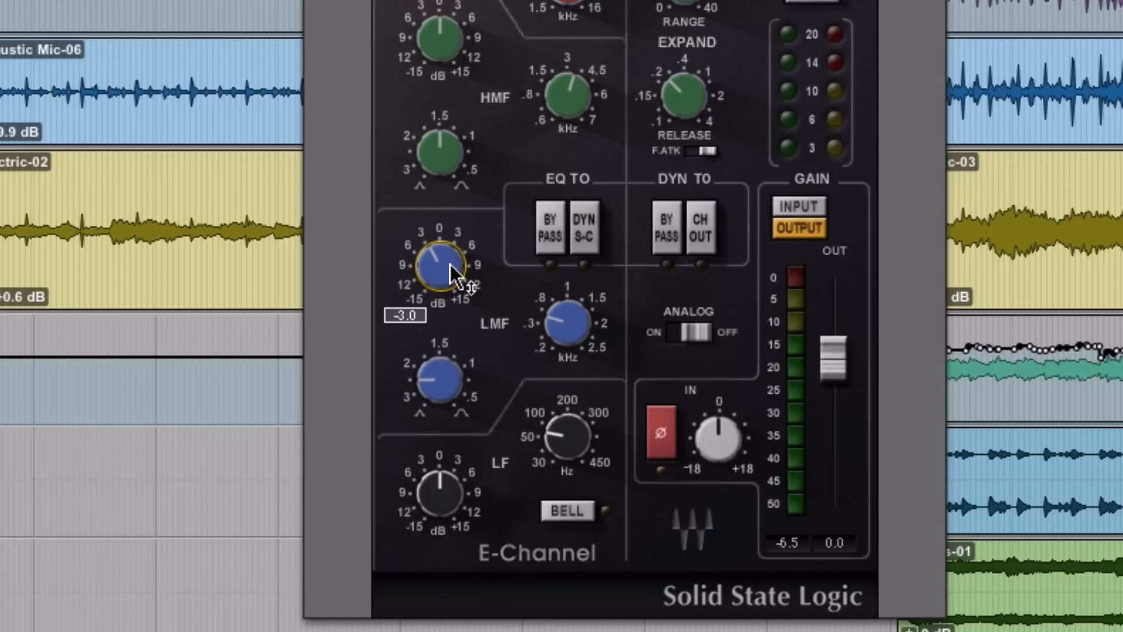
{"action": "mouse_move", "coordinate": [519, 370]}
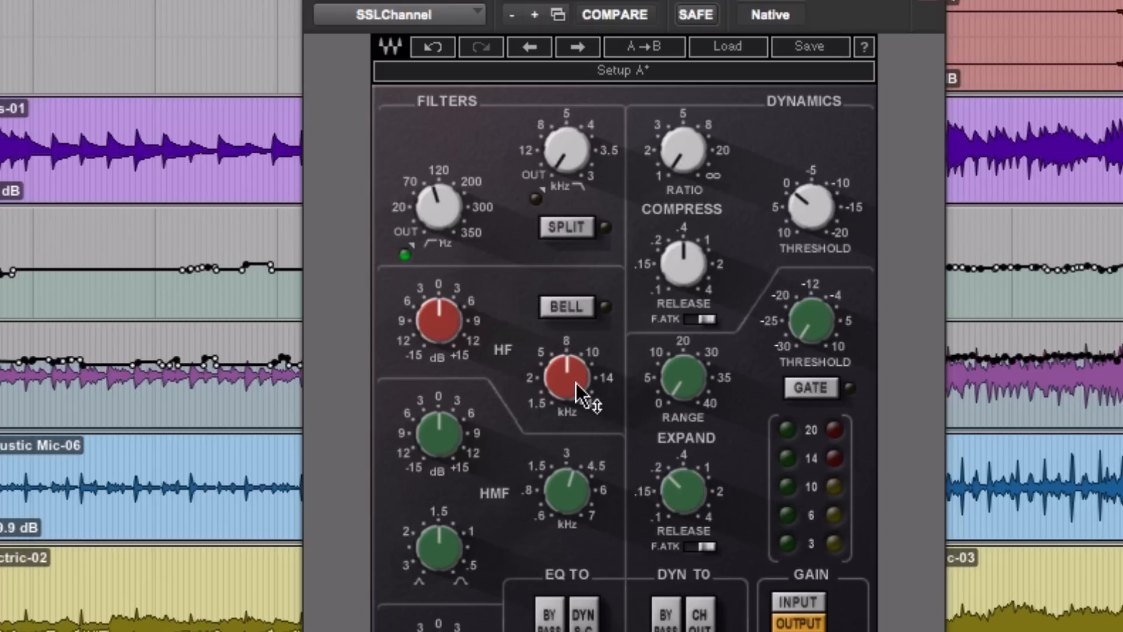
Step: Try the HF band's bell shape, return it to a shelf, and boost the HF gain slightly
{"action": "mouse_move", "coordinate": [576, 384]}
{"action": "left_click", "coordinate": [577, 304]}
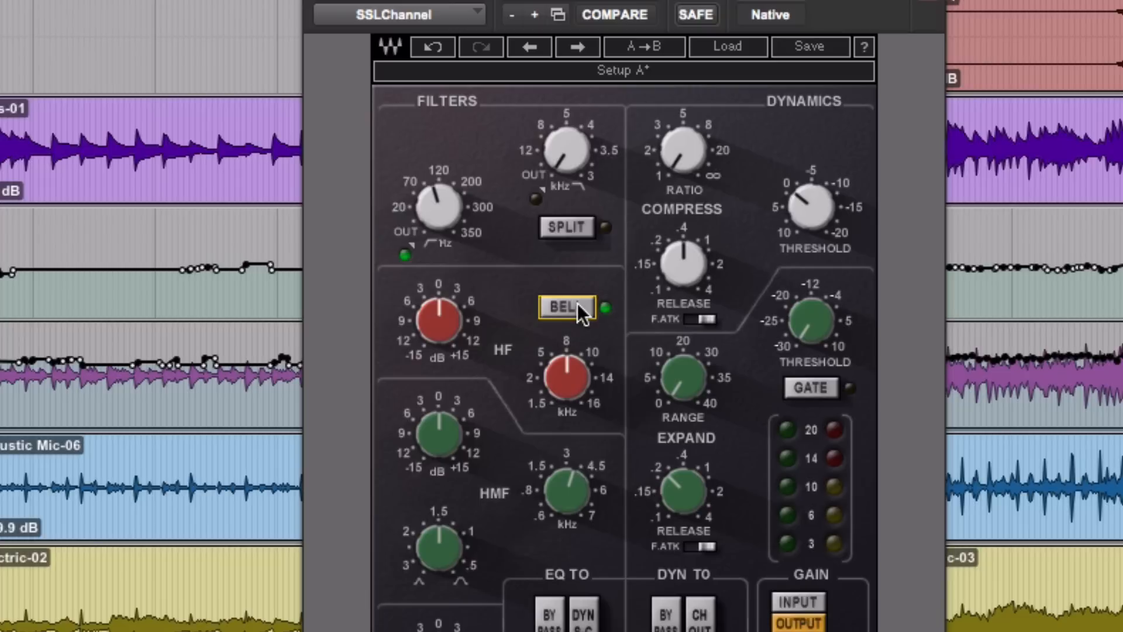
{"action": "left_click", "coordinate": [577, 304]}
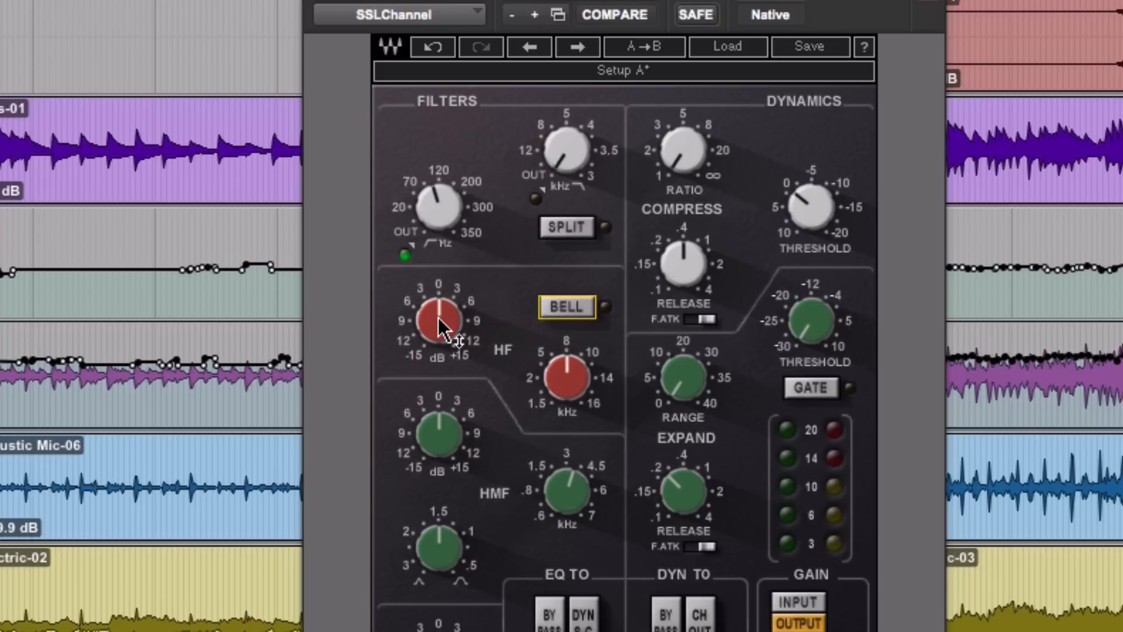
{"action": "mouse_move", "coordinate": [439, 319]}
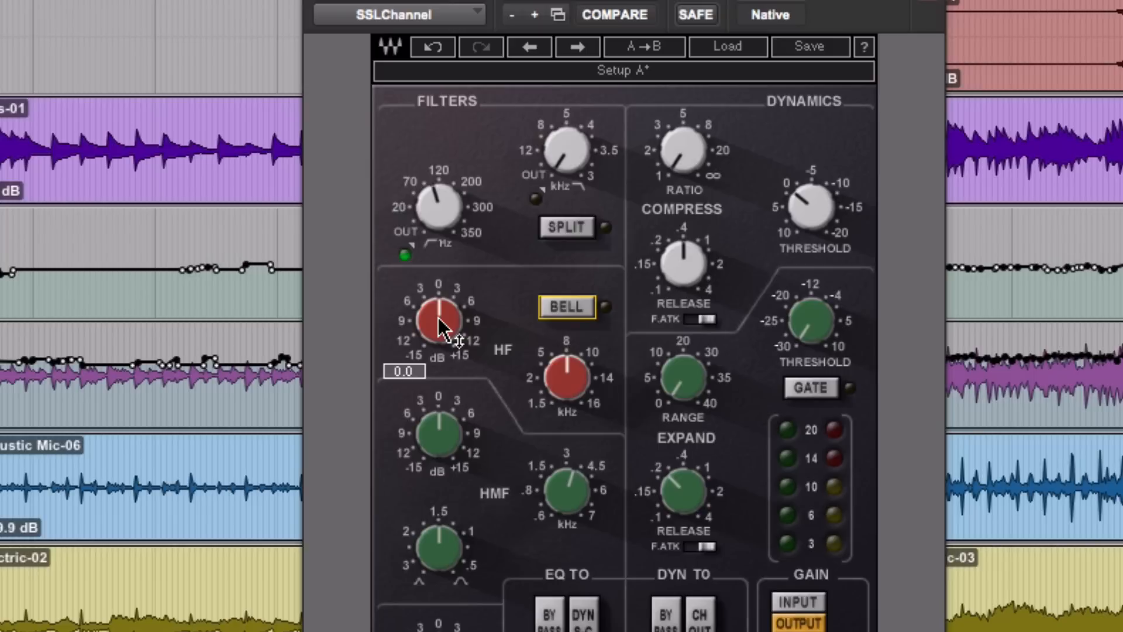
{"action": "left_click", "coordinate": [438, 320]}
{"action": "left_click_drag", "start_coordinate": [439, 319], "coordinate": [438, 310]}
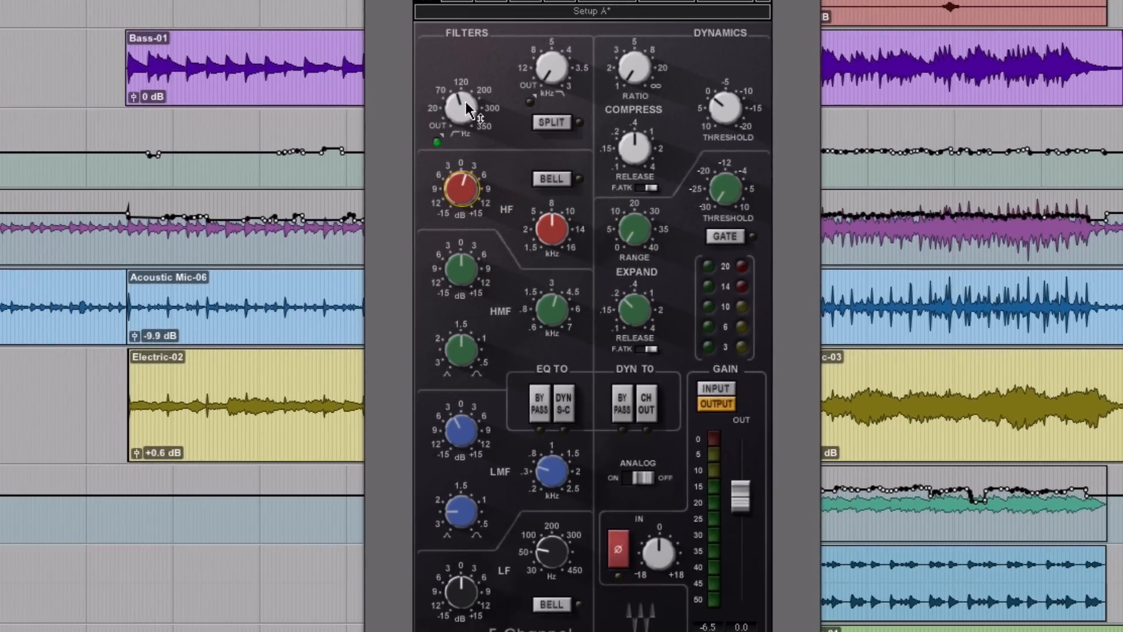
Step: Review the high-pass, LMF and HF settings made for the lead vocal
{"action": "left_click", "coordinate": [446, 209]}
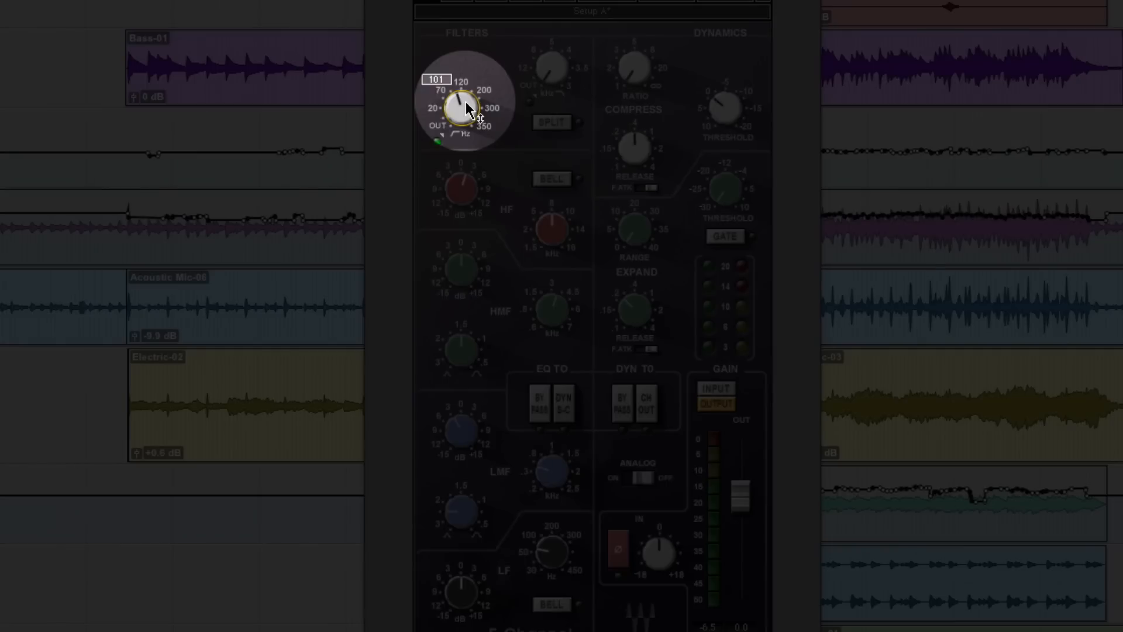
{"action": "left_click", "coordinate": [553, 472]}
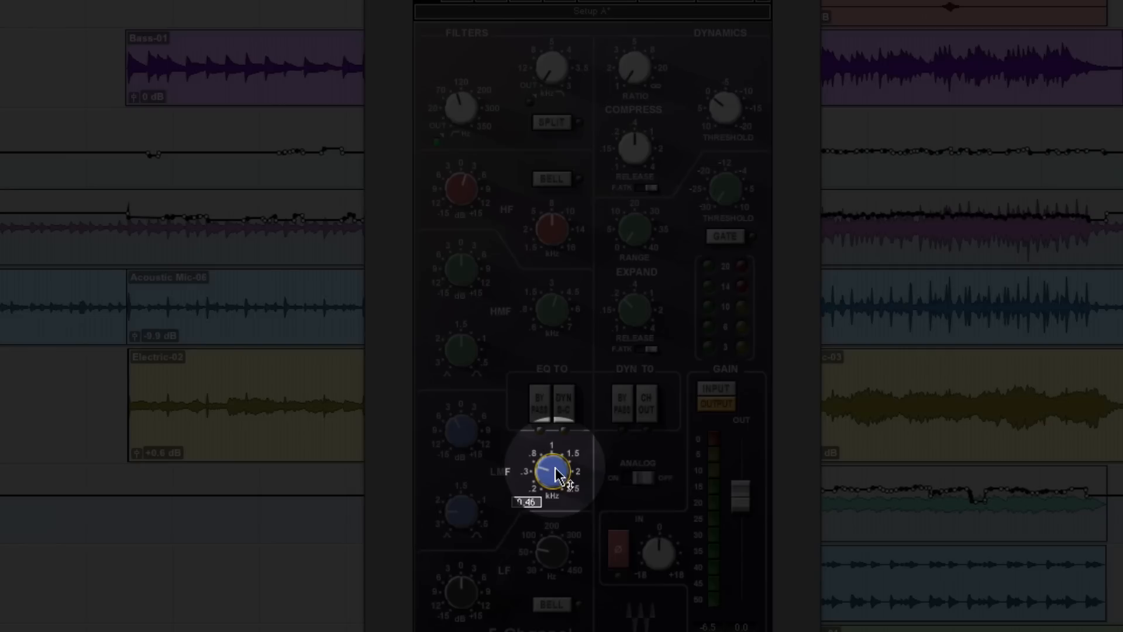
{"action": "left_click", "coordinate": [545, 220]}
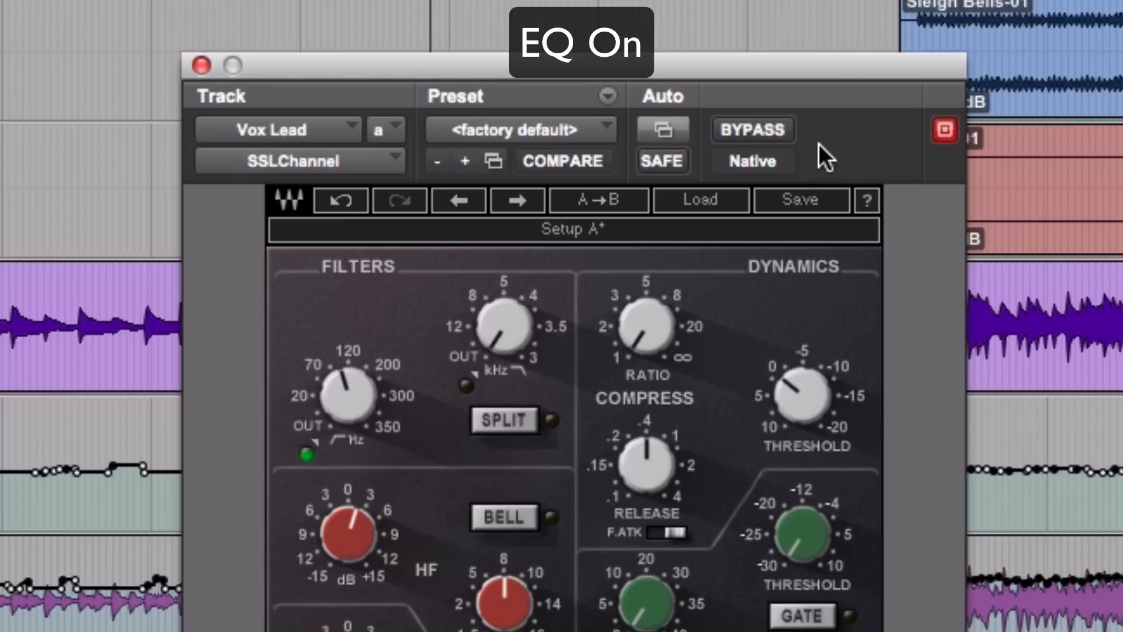
Step: Compare the lead vocal with and without EQ by repeatedly toggling the plug-in's bypass during playback
{"action": "left_click", "coordinate": [766, 128]}
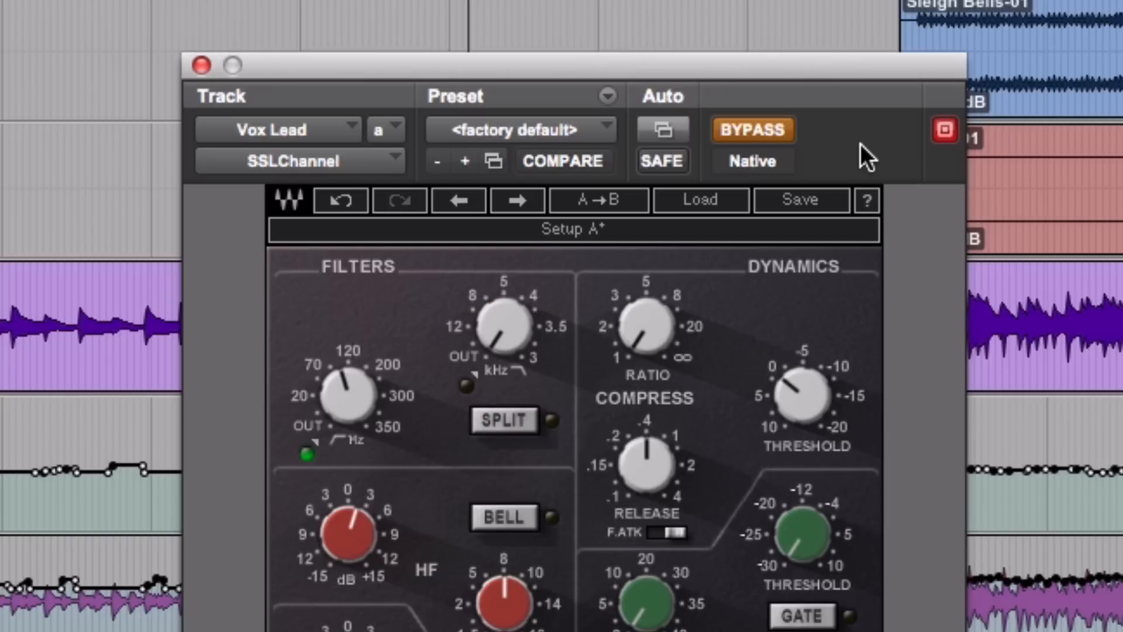
{"action": "left_click", "coordinate": [758, 126]}
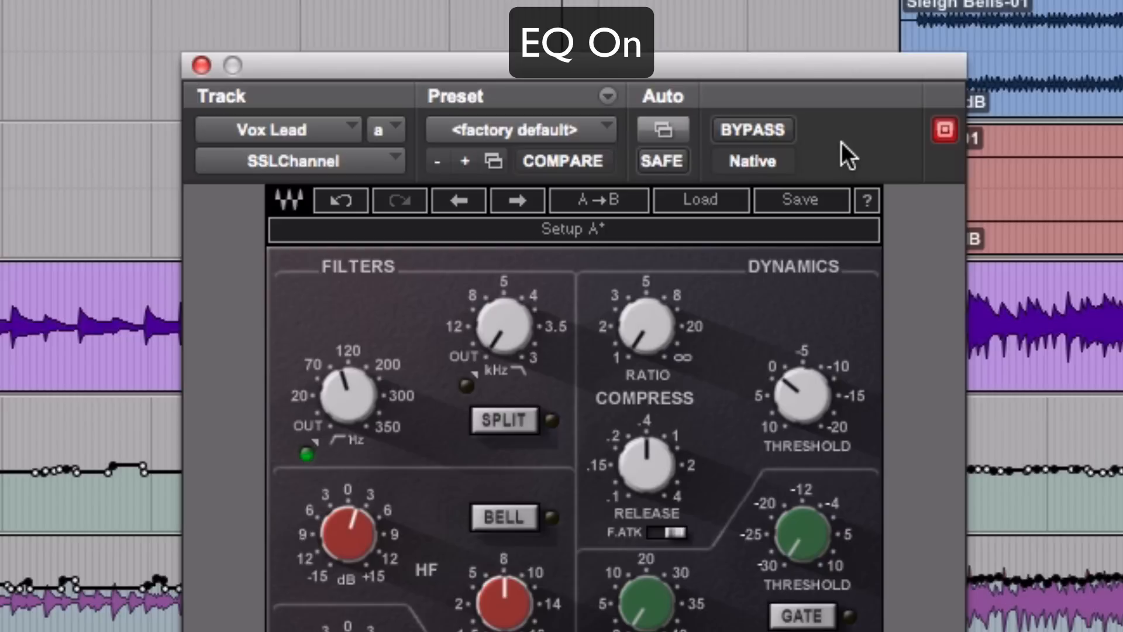
{"action": "left_click", "coordinate": [767, 125]}
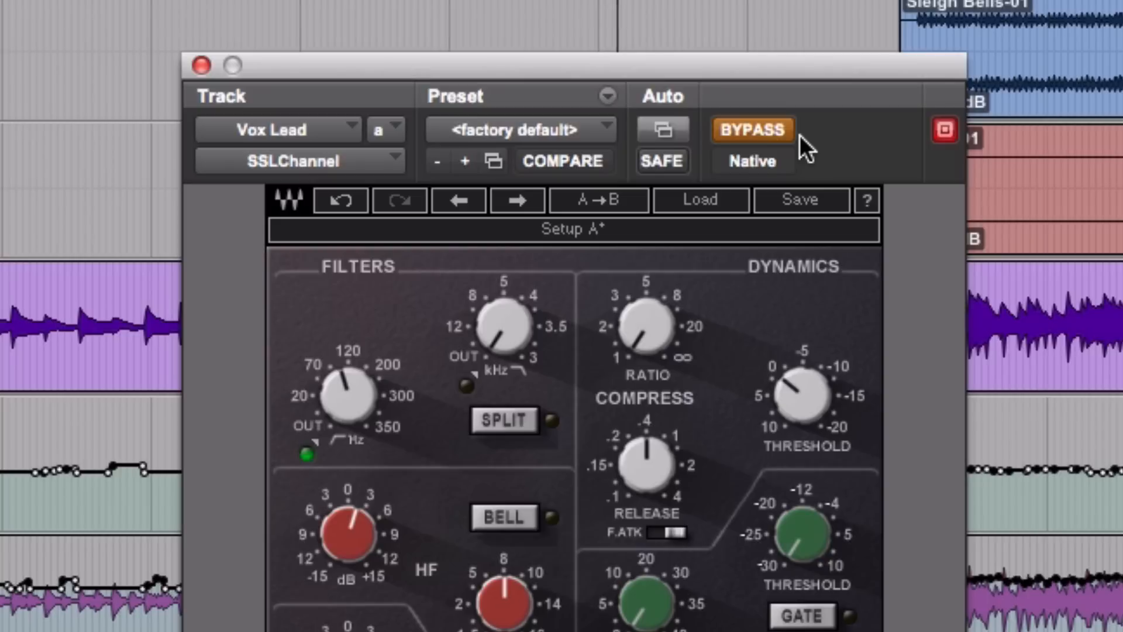
{"action": "left_click", "coordinate": [771, 124]}
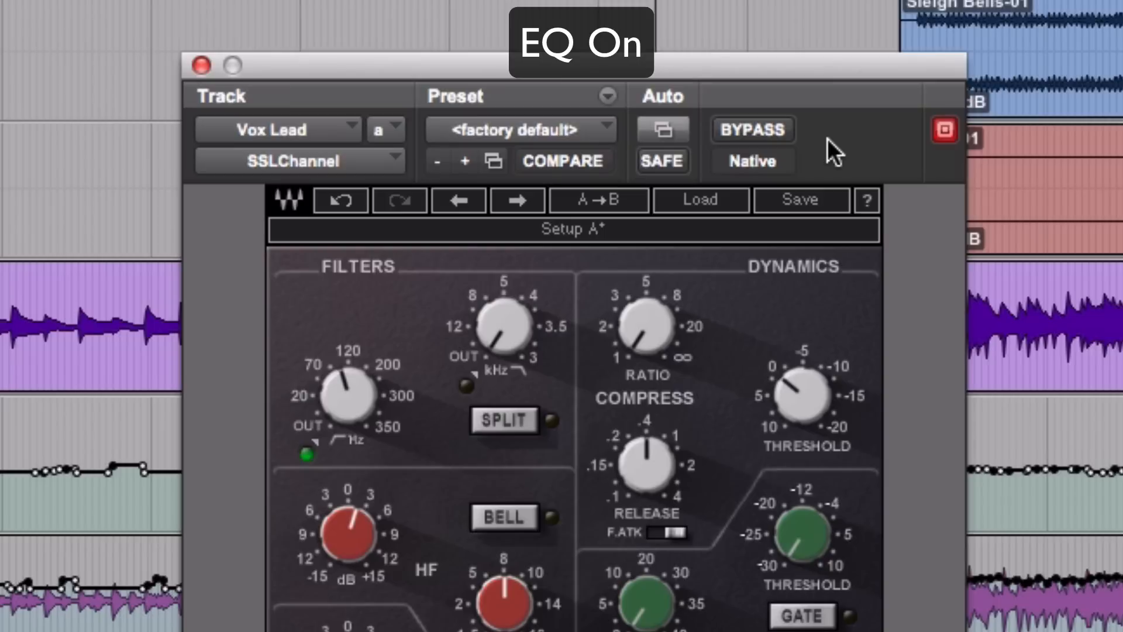
{"action": "left_click", "coordinate": [769, 123]}
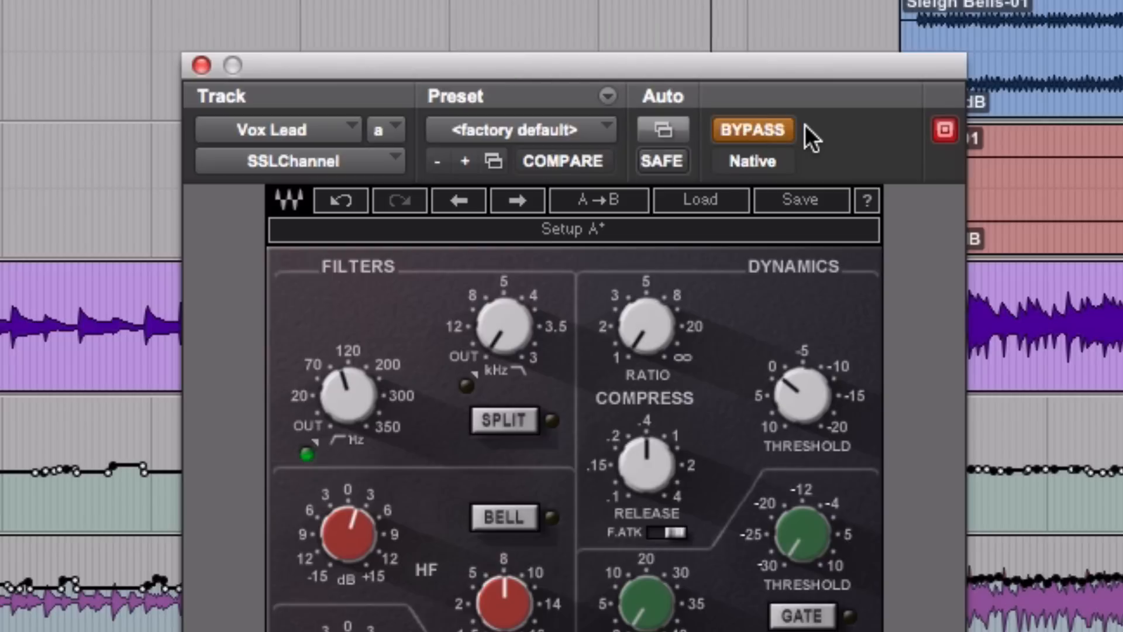
{"action": "left_click", "coordinate": [771, 127]}
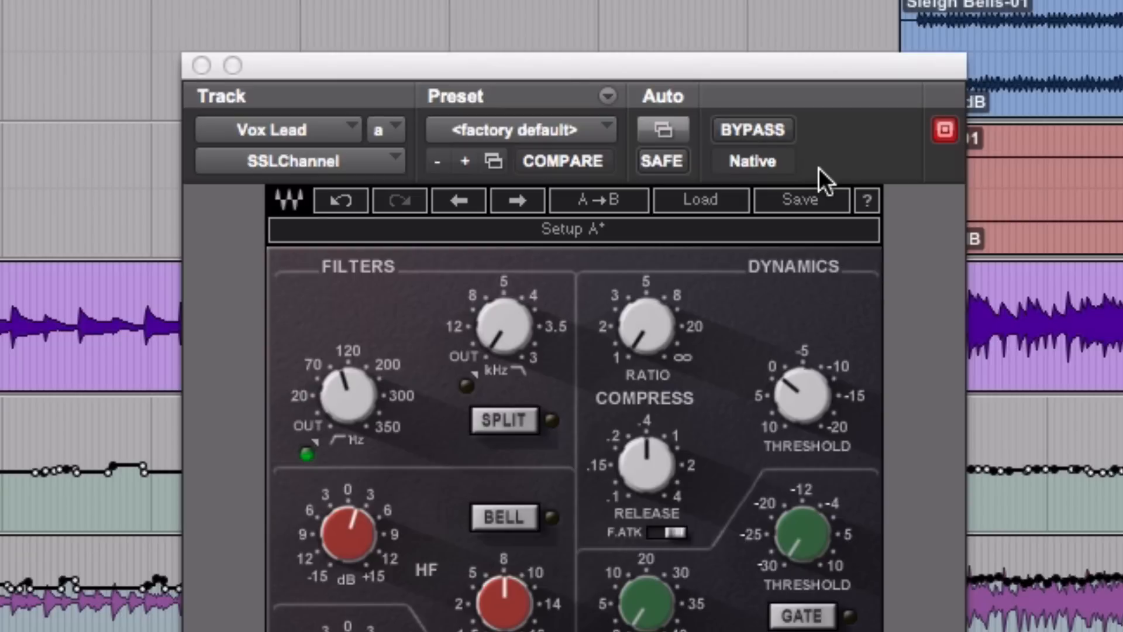
{"action": "left_click", "coordinate": [780, 135]}
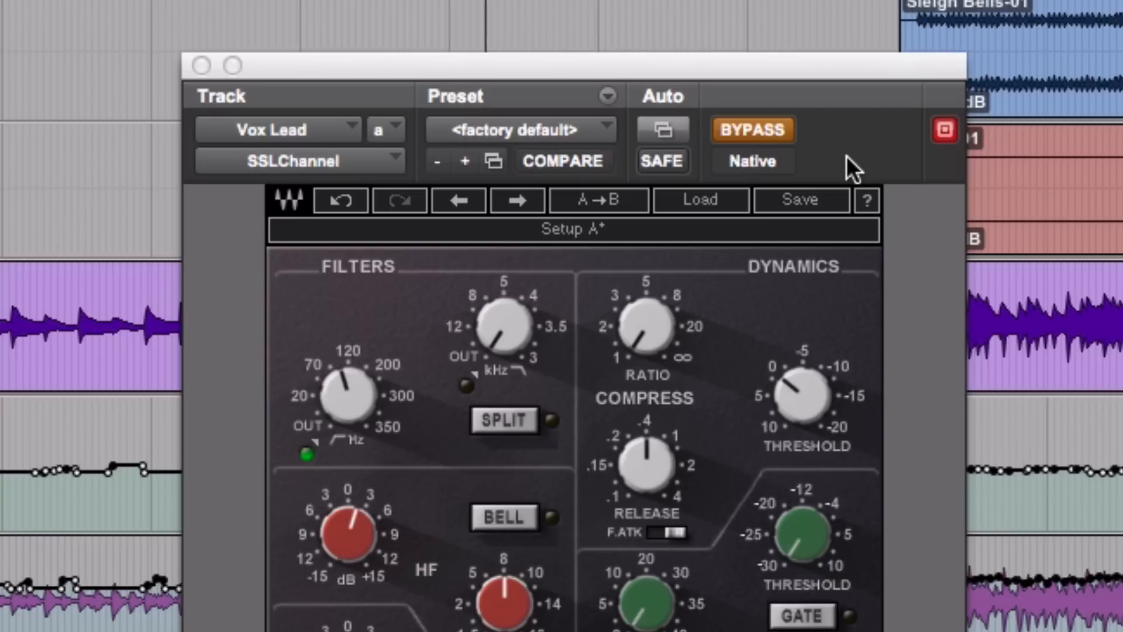
Step: Switch the SSLChannel EQ in, out and back in to finish judging its effect on the lead vocal
{"action": "left_click", "coordinate": [780, 127]}
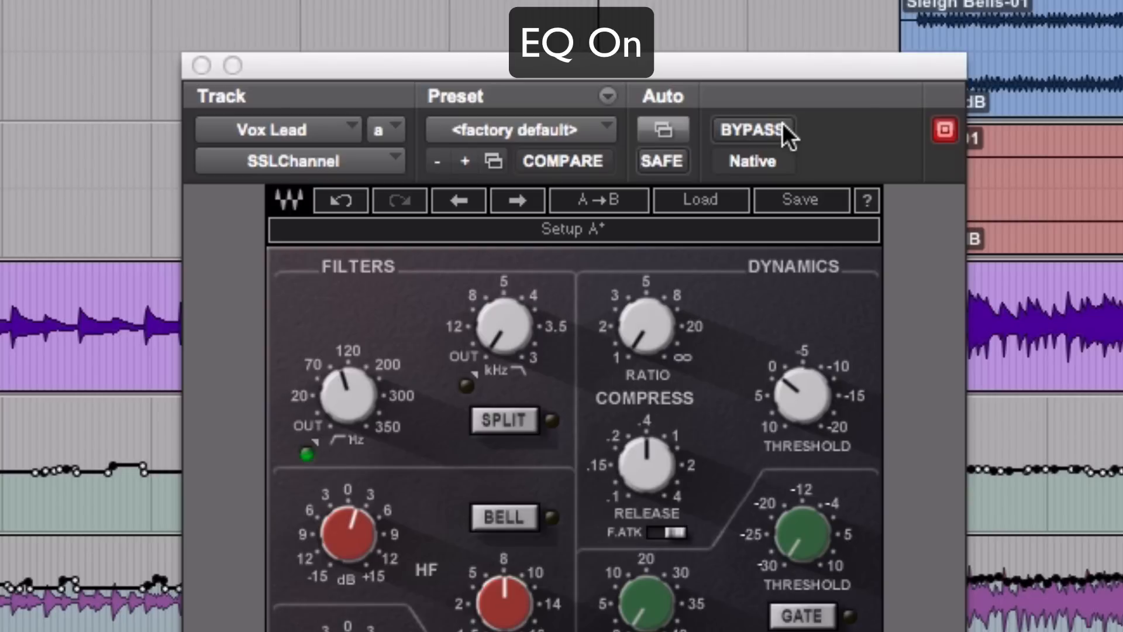
{"action": "left_click", "coordinate": [754, 130]}
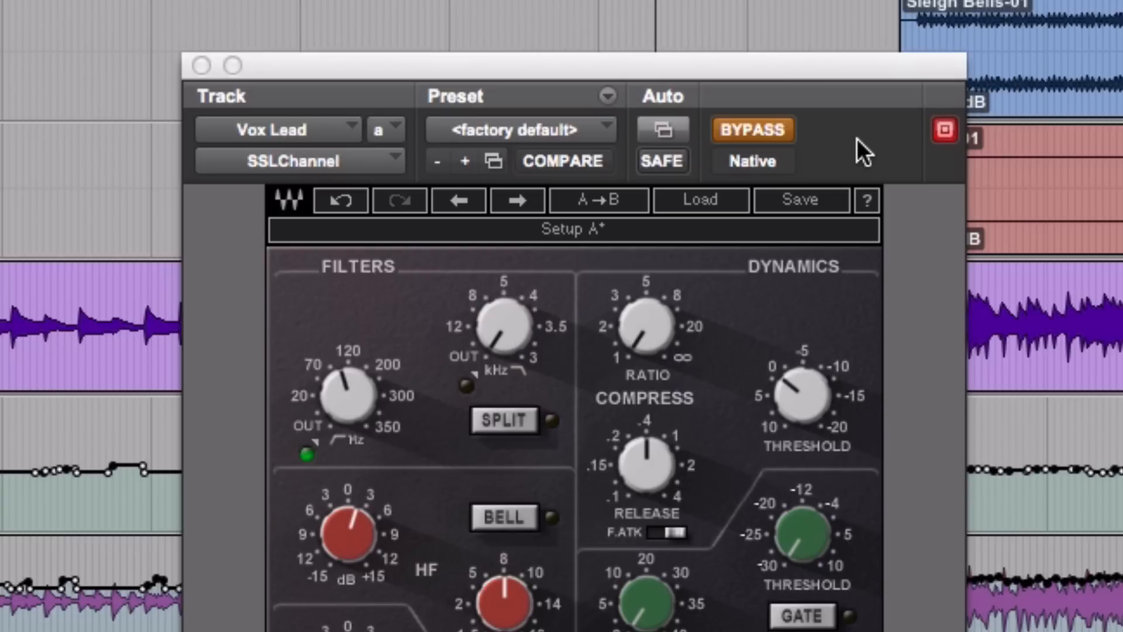
{"action": "left_click", "coordinate": [771, 127]}
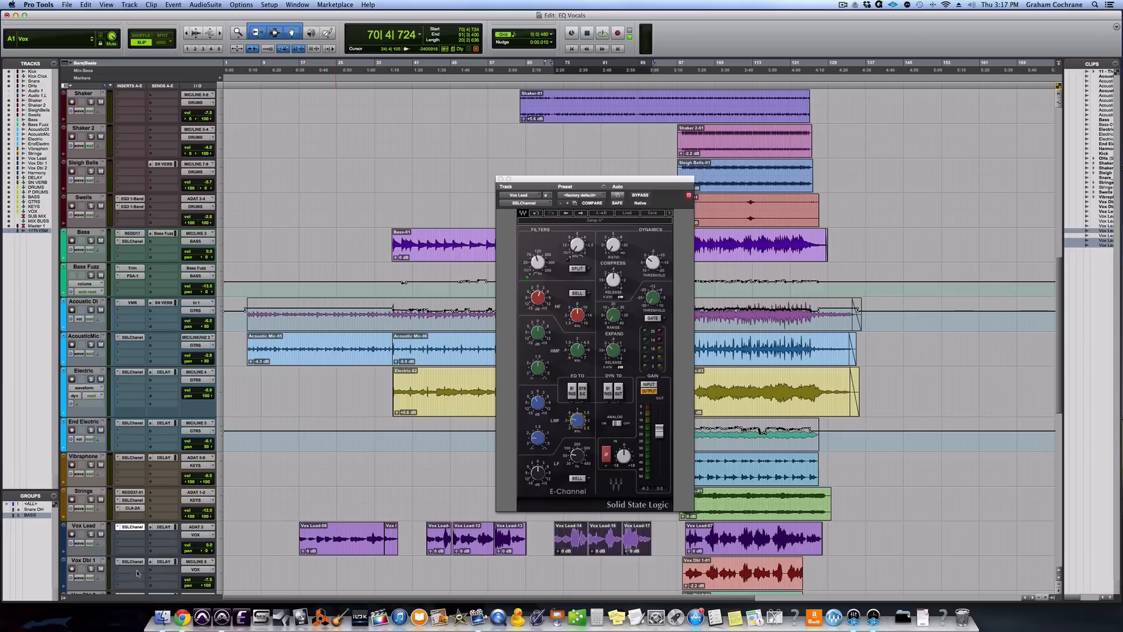
Step: Bypass SSLChannel on the Vox Lead track and insert Avid's mono EQ3 7-Band in the slot below it
{"action": "left_click", "coordinate": [132, 530], "text": "super"}
{"action": "left_click", "coordinate": [133, 533]}
{"action": "mouse_move", "coordinate": [164, 554]}
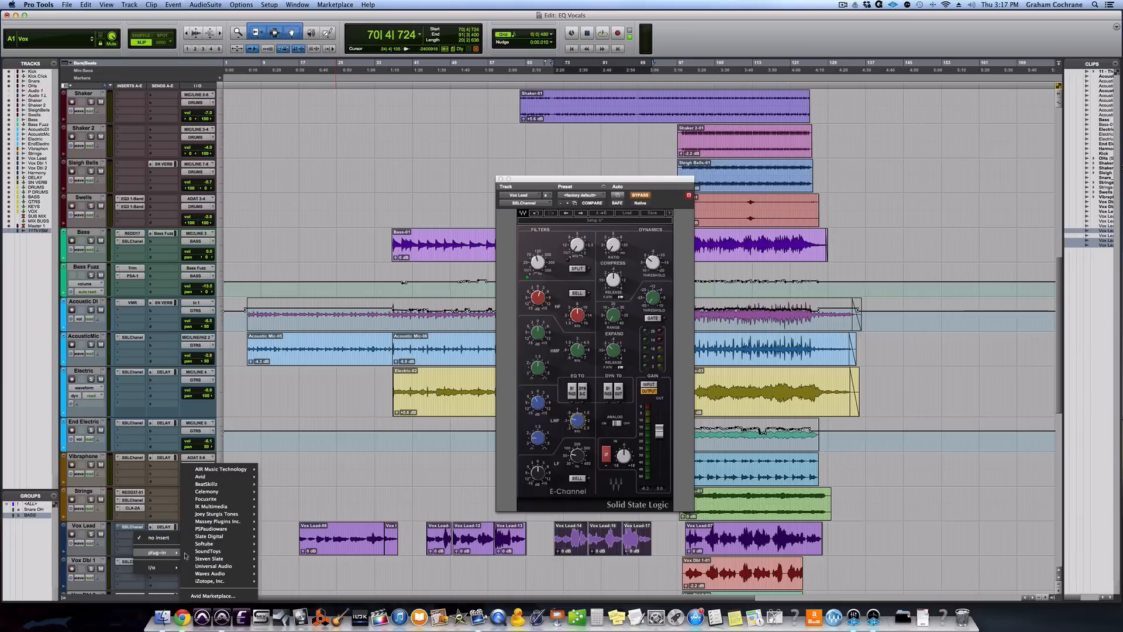
{"action": "mouse_move", "coordinate": [224, 478]}
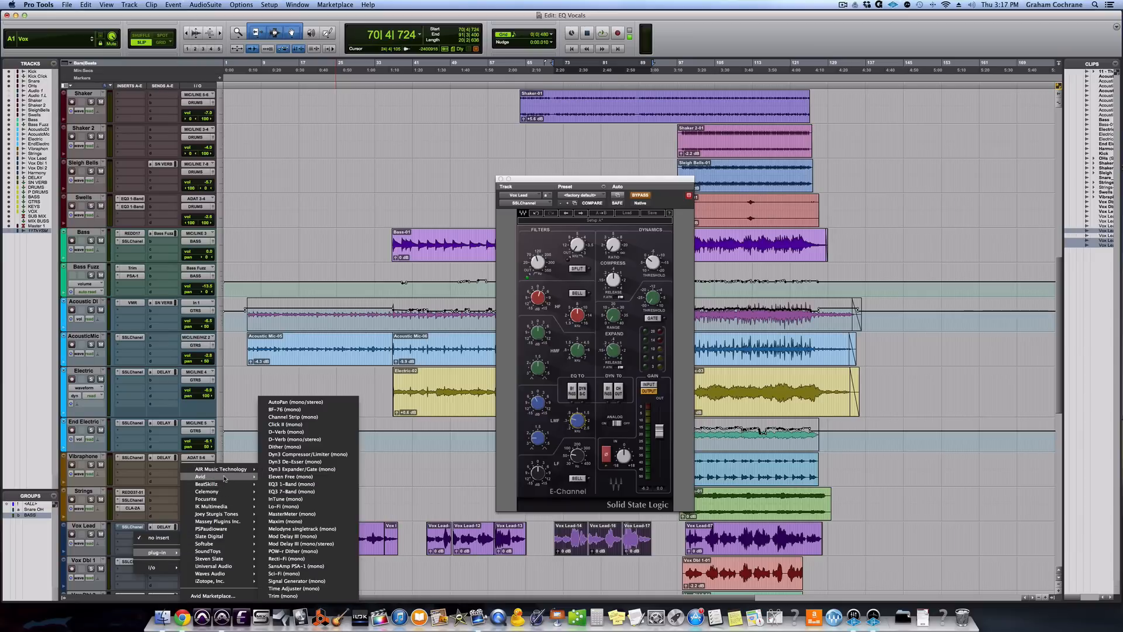
{"action": "left_click", "coordinate": [291, 491]}
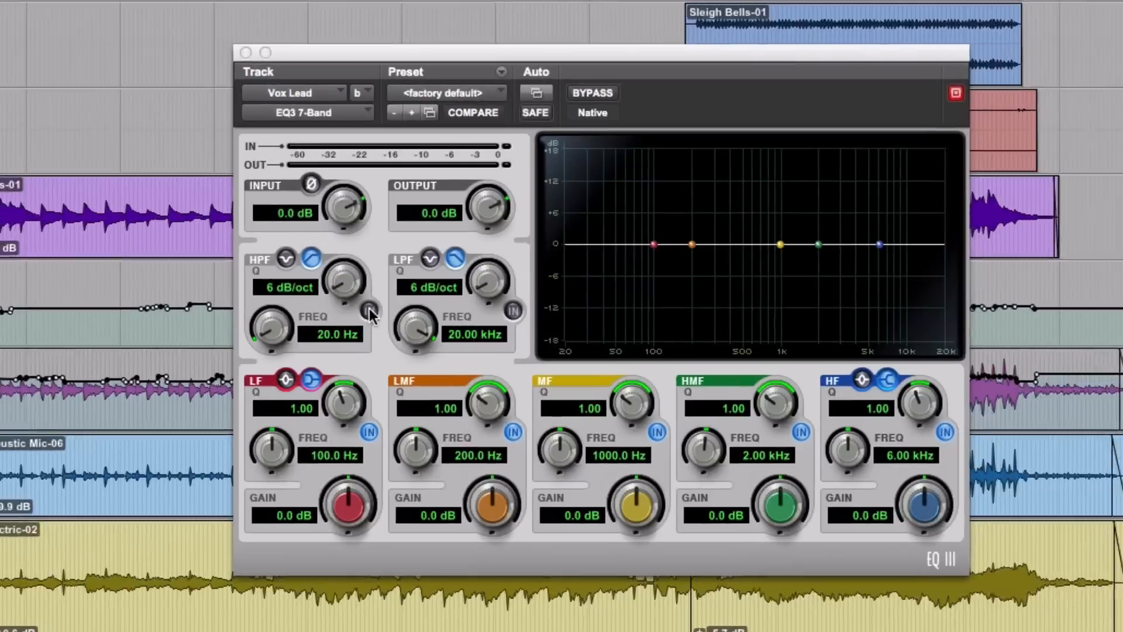
Step: Enable the EQ3 high-pass filter and set it to 100.8 Hz with a 12 dB/oct slope
{"action": "left_click", "coordinate": [370, 310]}
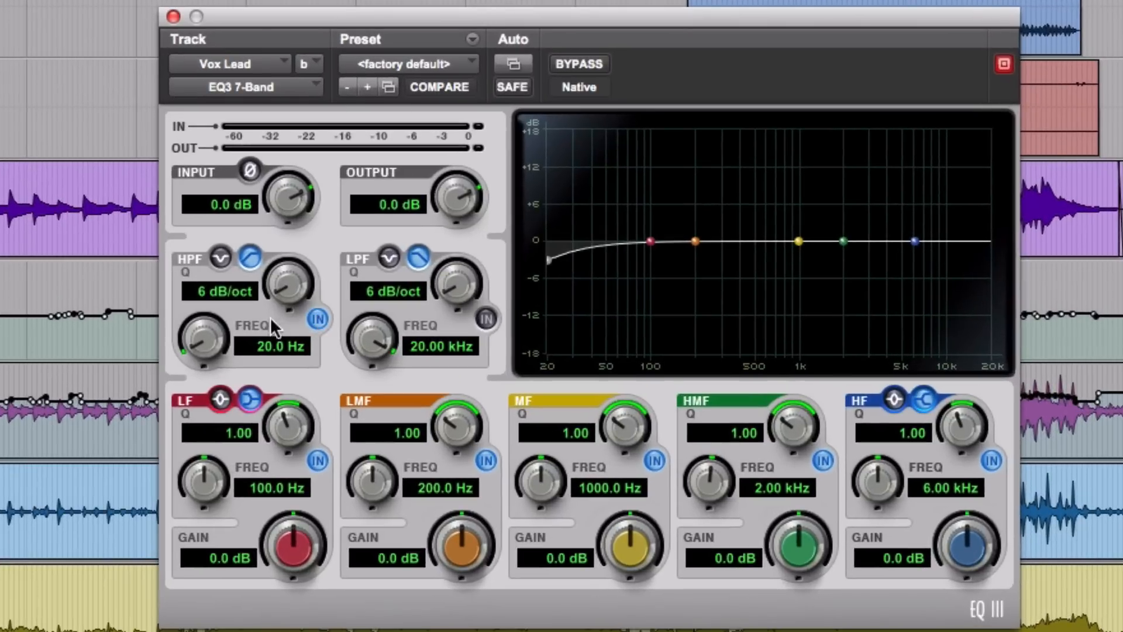
{"action": "left_click_drag", "start_coordinate": [267, 311], "coordinate": [265, 280]}
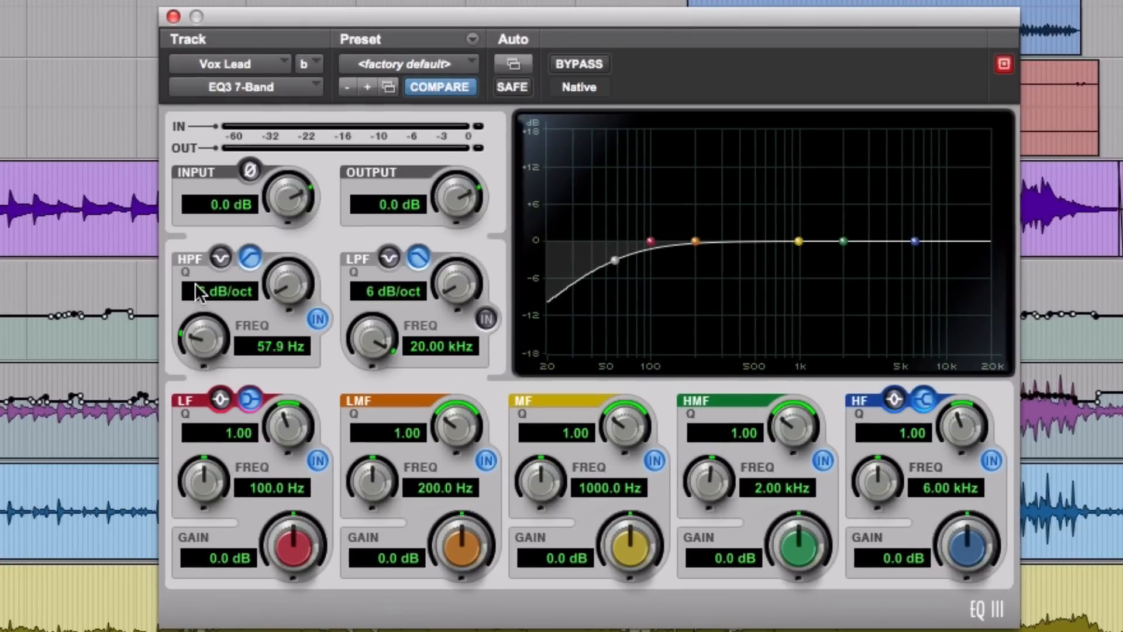
{"action": "left_click_drag", "start_coordinate": [195, 282], "coordinate": [191, 227]}
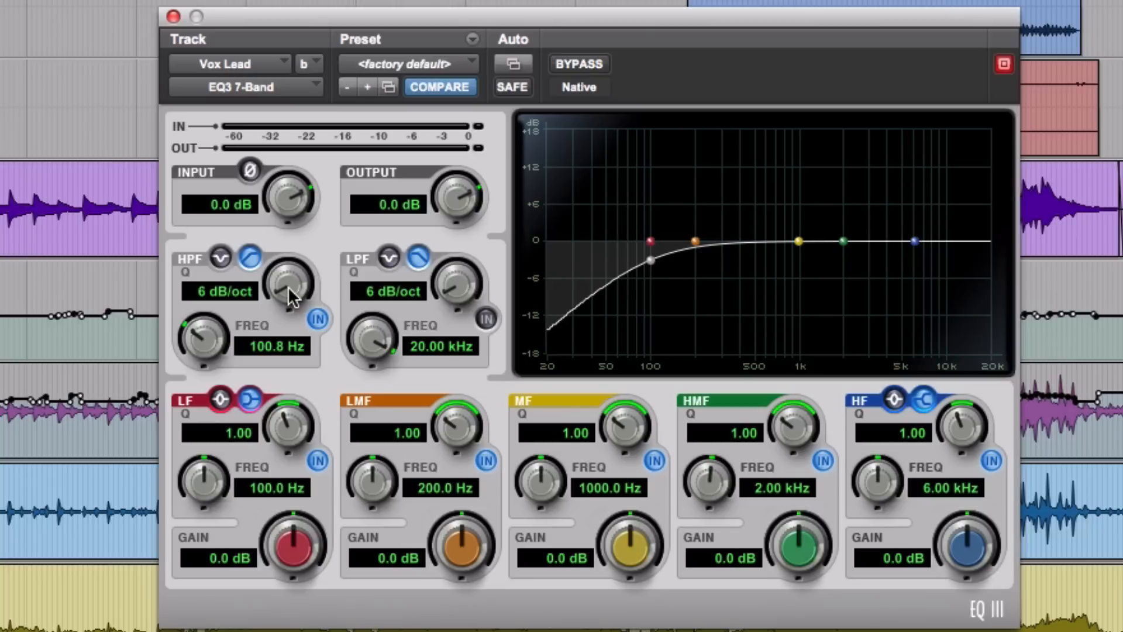
{"action": "left_click_drag", "start_coordinate": [288, 286], "coordinate": [287, 239]}
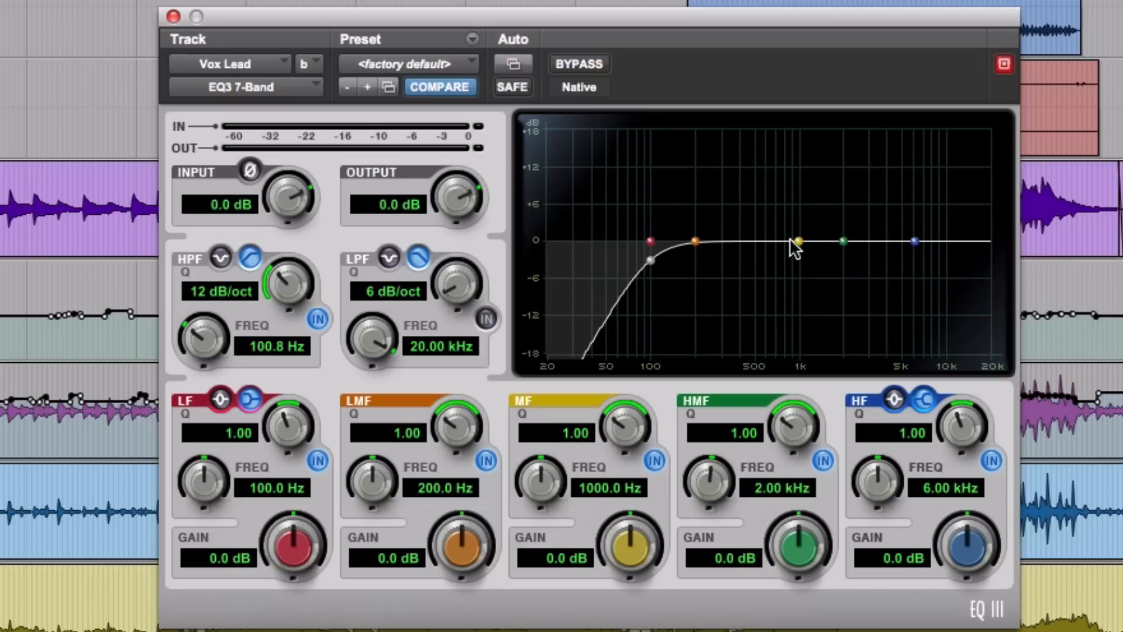
Step: Boost the MF band to move it to 469.6 Hz, narrow its Q to 2.43, and cut its gain to -3.1 dB
{"action": "left_click_drag", "start_coordinate": [795, 240], "coordinate": [748, 190]}
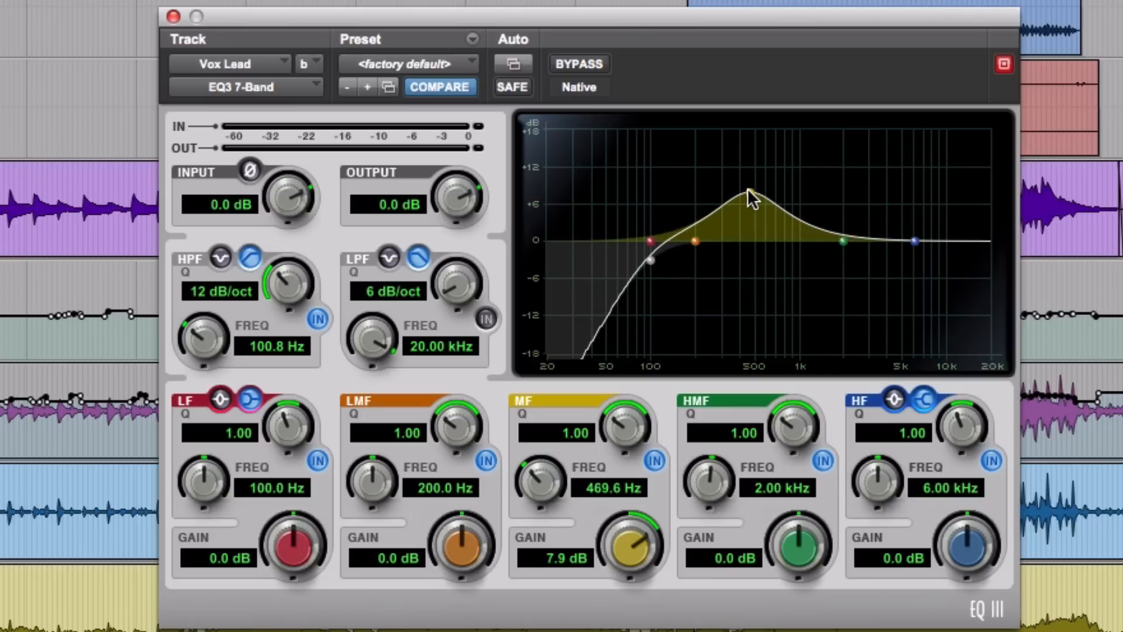
{"action": "left_click_drag", "start_coordinate": [619, 411], "coordinate": [619, 365]}
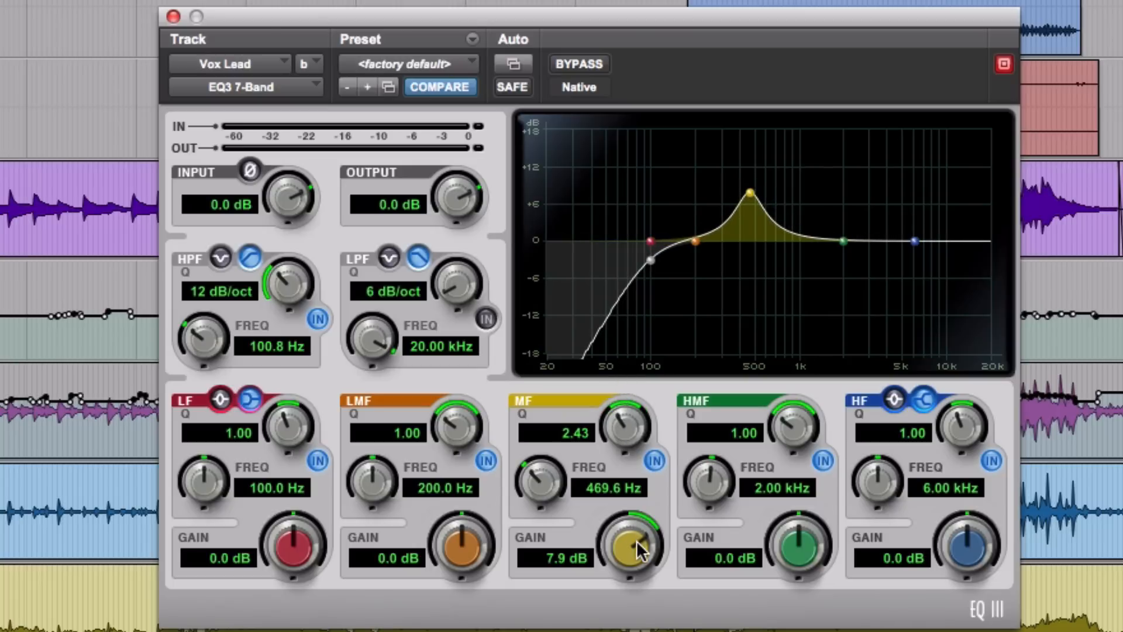
{"action": "left_click_drag", "start_coordinate": [641, 547], "coordinate": [639, 631]}
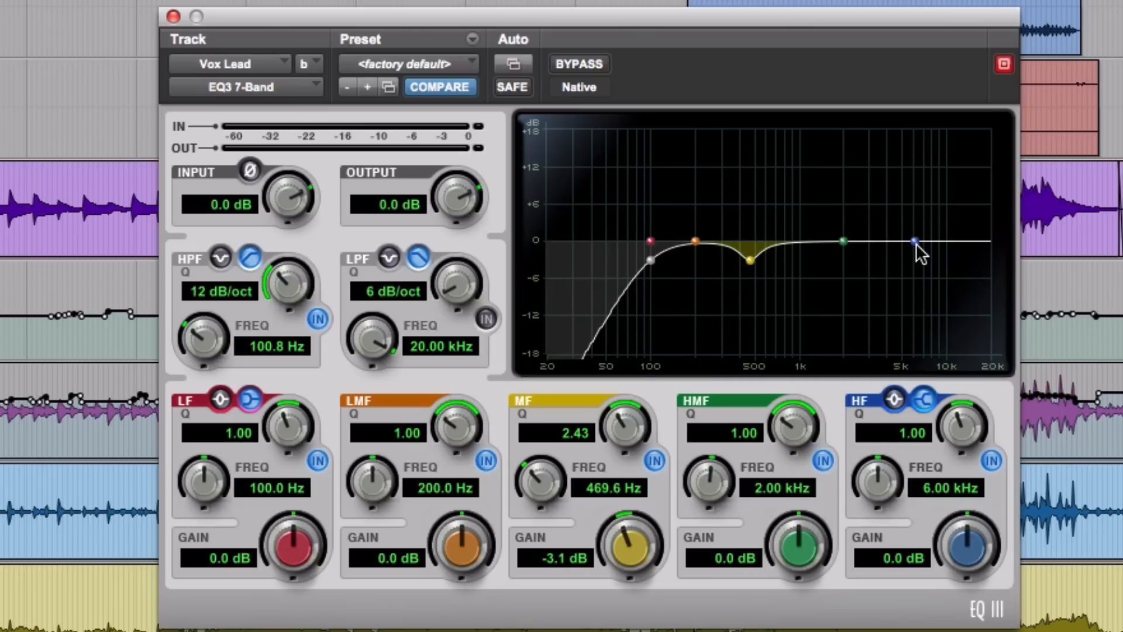
Step: Raise the HF shelf at 6.85 kHz and set its gain to 1.5 dB
{"action": "mouse_move", "coordinate": [916, 242]}
{"action": "left_mouse_down"}
{"action": "mouse_move", "coordinate": [935, 233]}
{"action": "mouse_move", "coordinate": [920, 227]}
{"action": "left_mouse_up"}
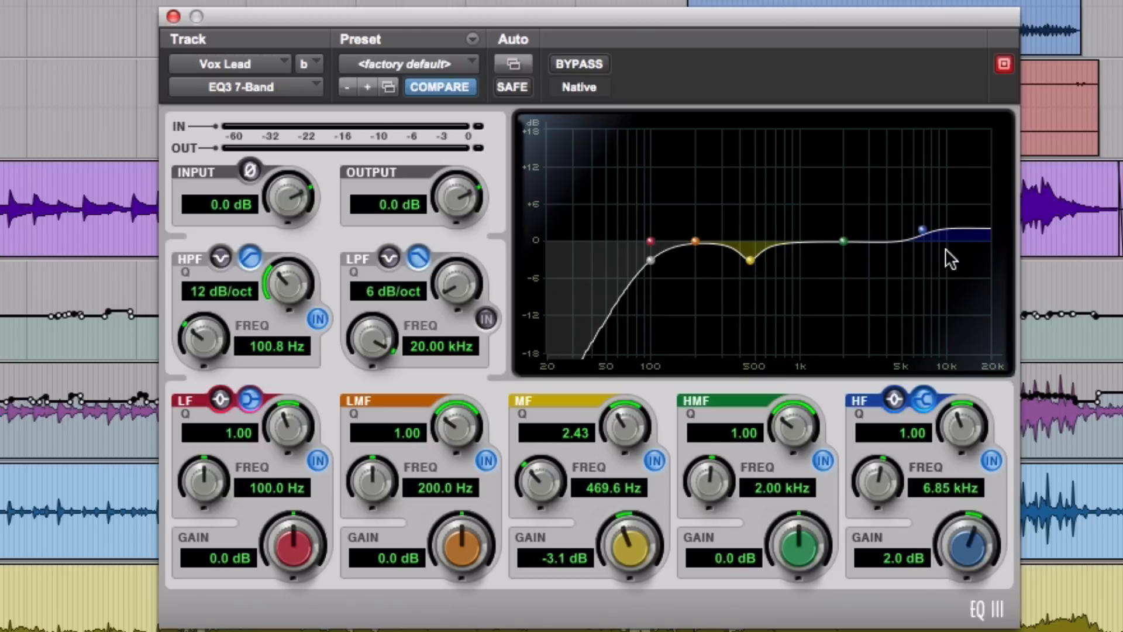
{"action": "left_click", "coordinate": [895, 558]}
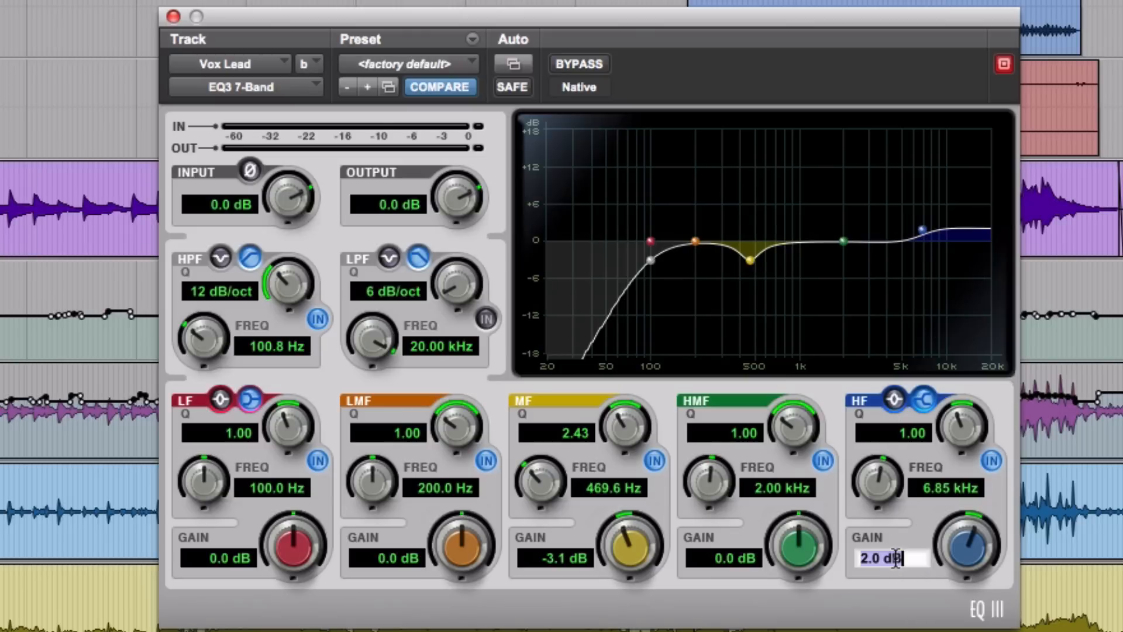
{"action": "type", "text": "1.5"}
{"action": "key", "text": "Return"}
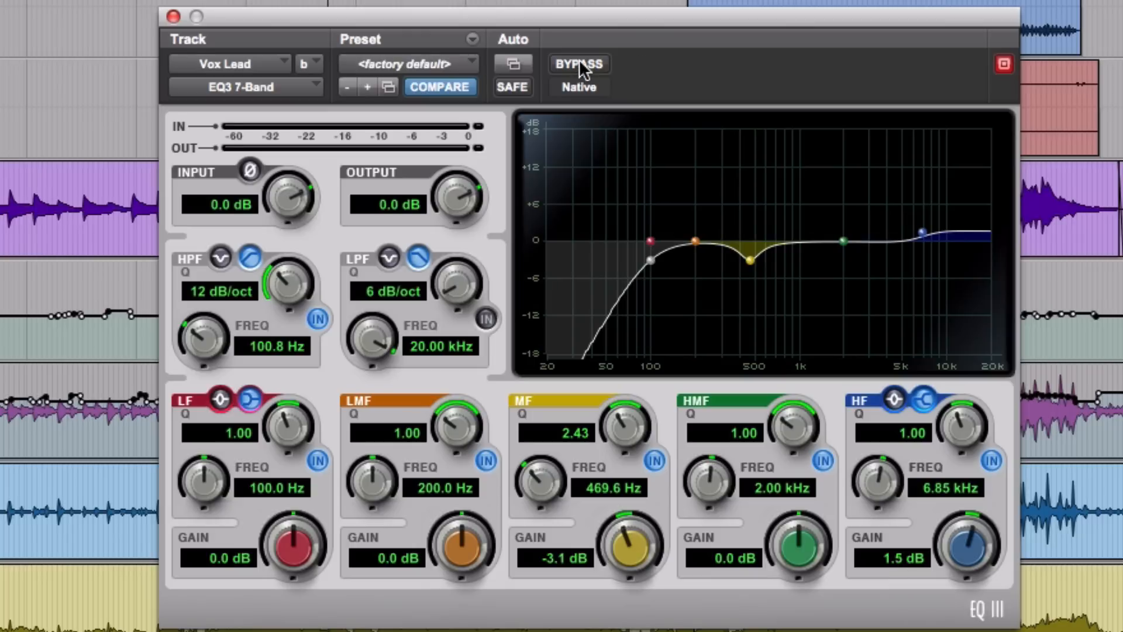
Step: Play the lead vocal and compare it with the EQ3 7-Band bypassed and active, ending with the EQ active
{"action": "key", "text": "space"}
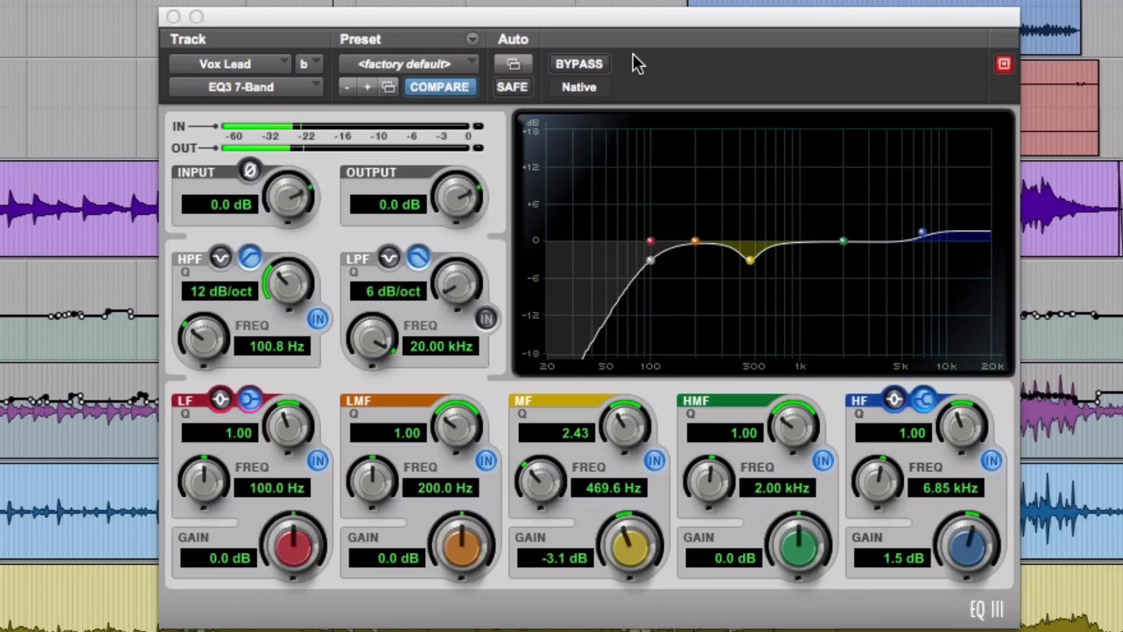
{"action": "left_click", "coordinate": [594, 62]}
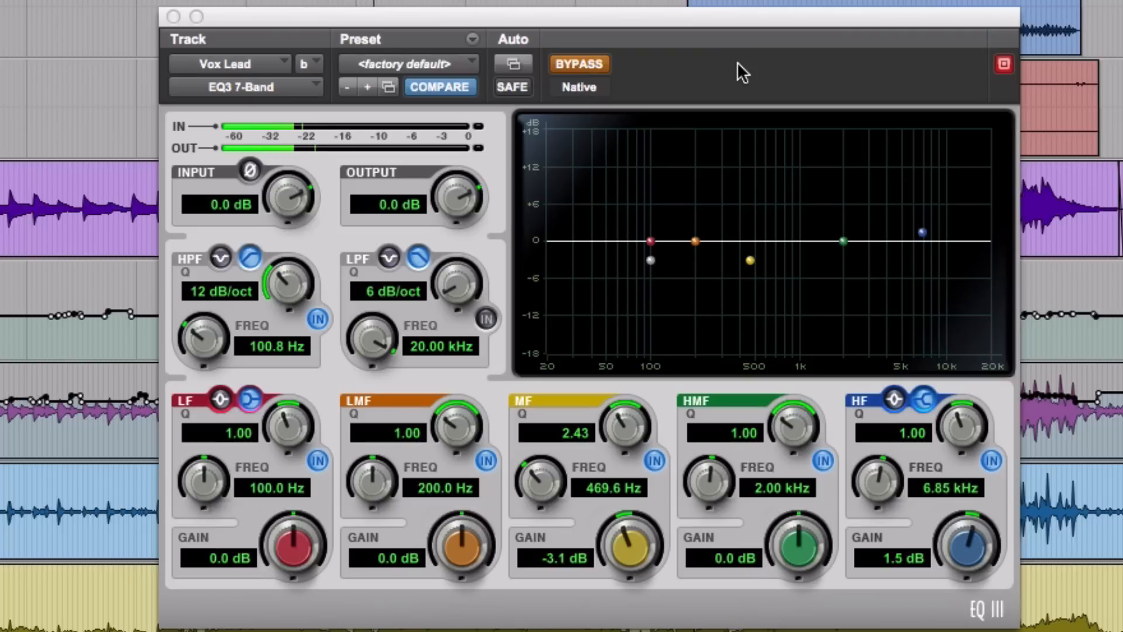
{"action": "left_click", "coordinate": [594, 66]}
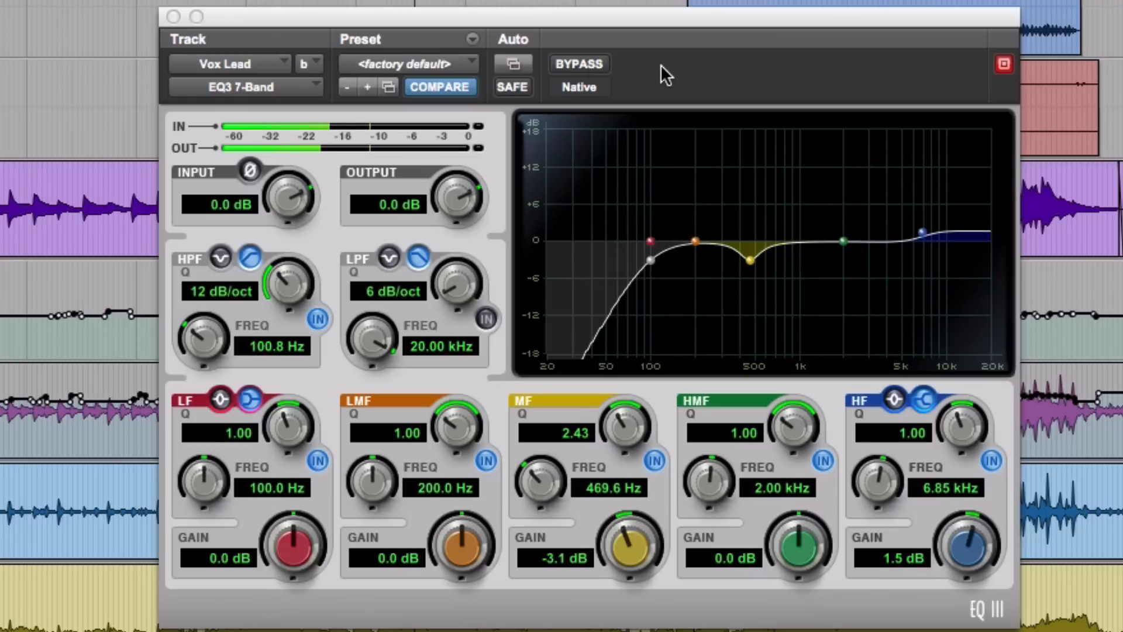
{"action": "left_click", "coordinate": [596, 64]}
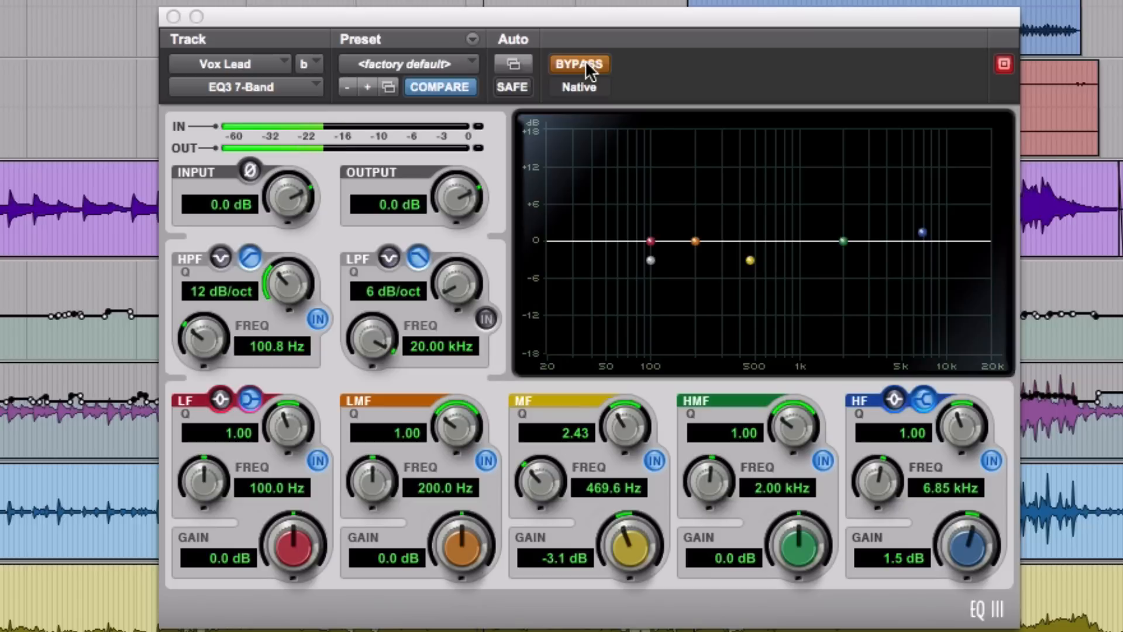
{"action": "left_click", "coordinate": [584, 61]}
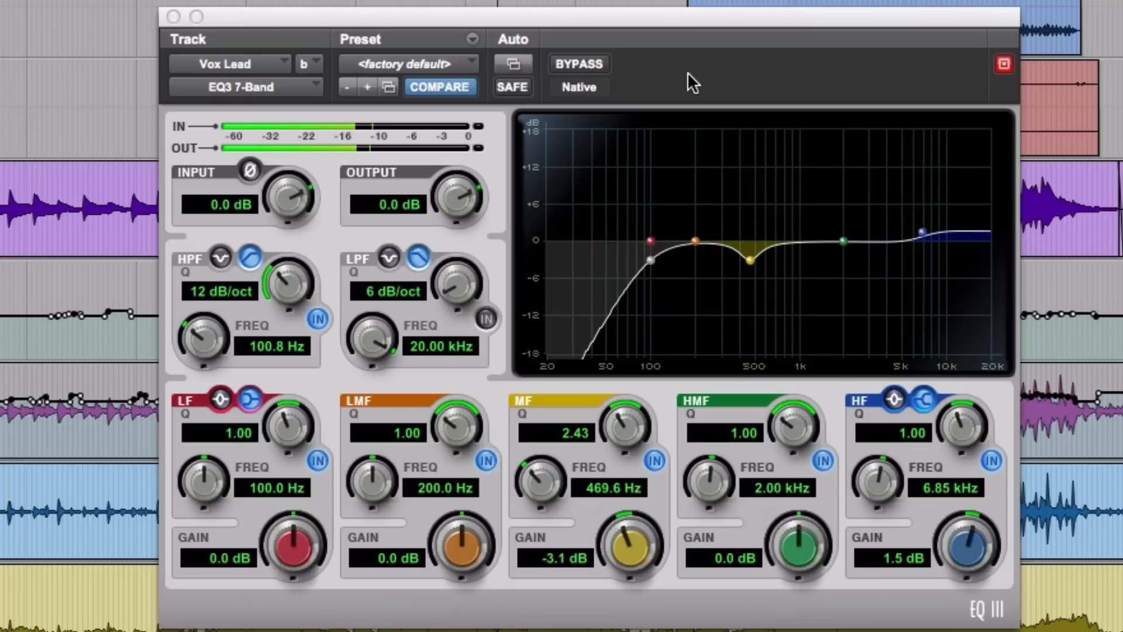